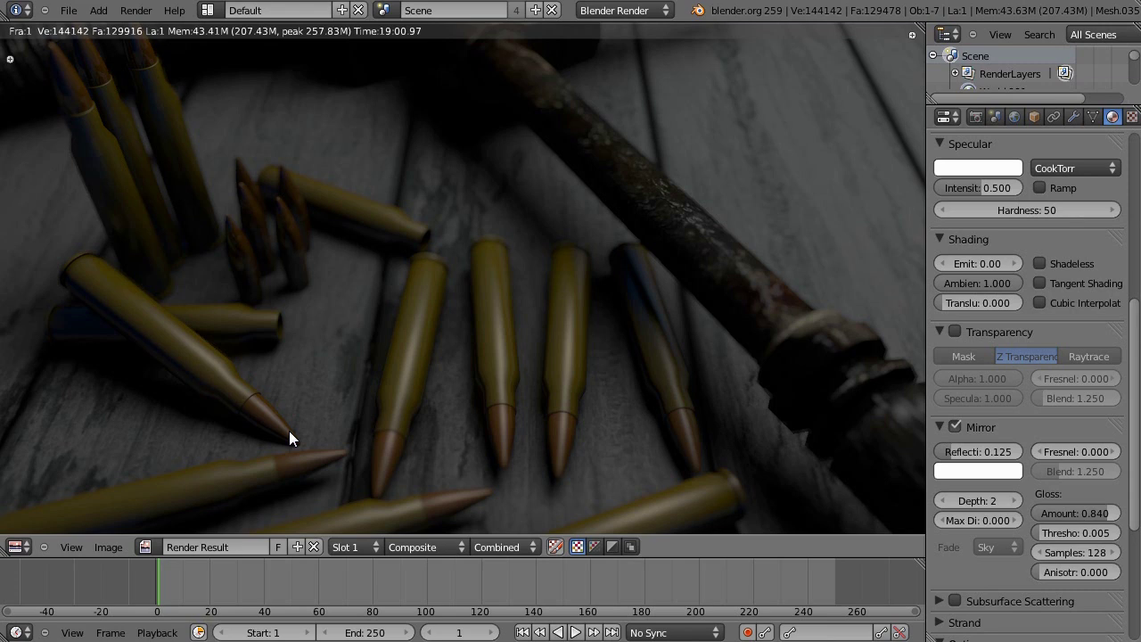
# Step: Pan across the finished render to inspect the bullets, then bring up the editor-type list
pyautogui.moveTo(269, 425); pyautogui.dragTo(424, 424, button='middle')
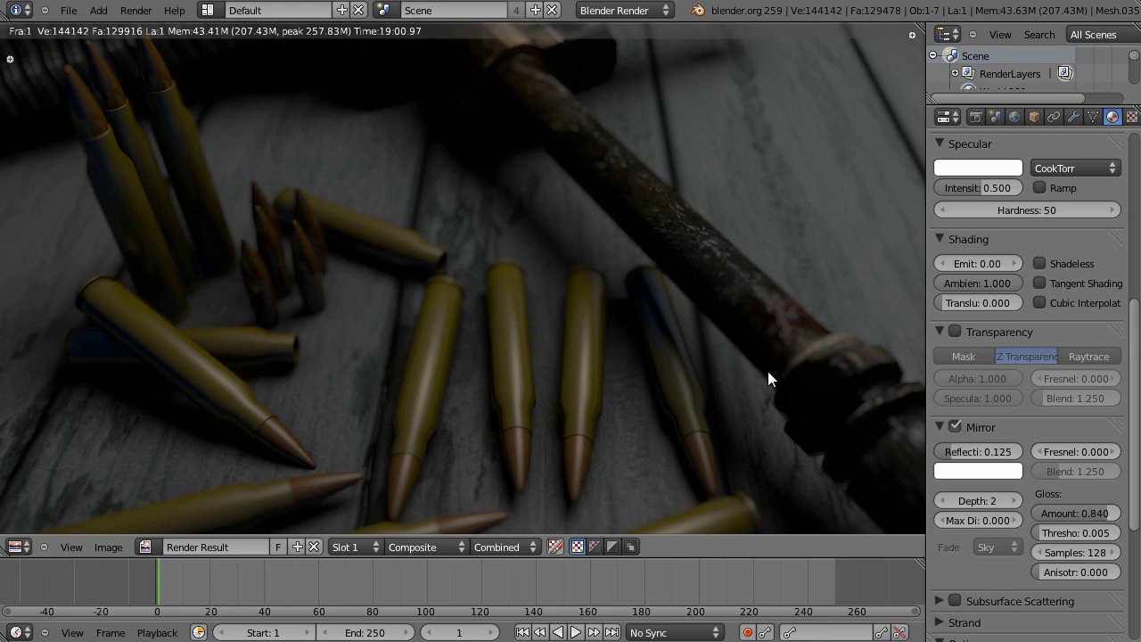
pyautogui.moveTo(765, 382); pyautogui.dragTo(711, 379, button='middle')
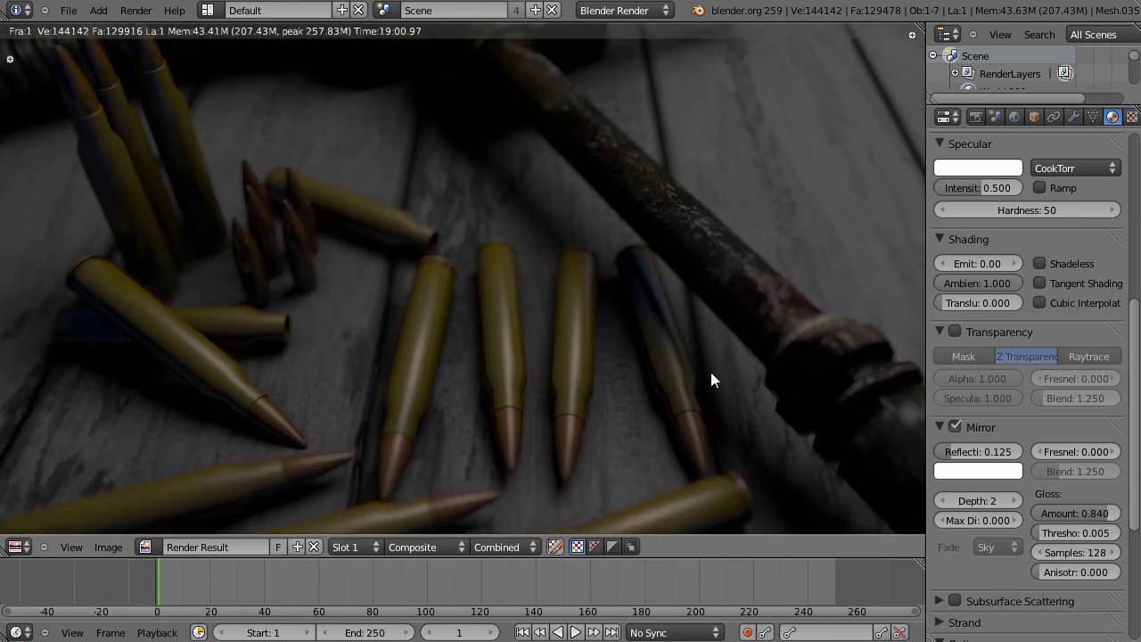
pyautogui.click(20, 544)
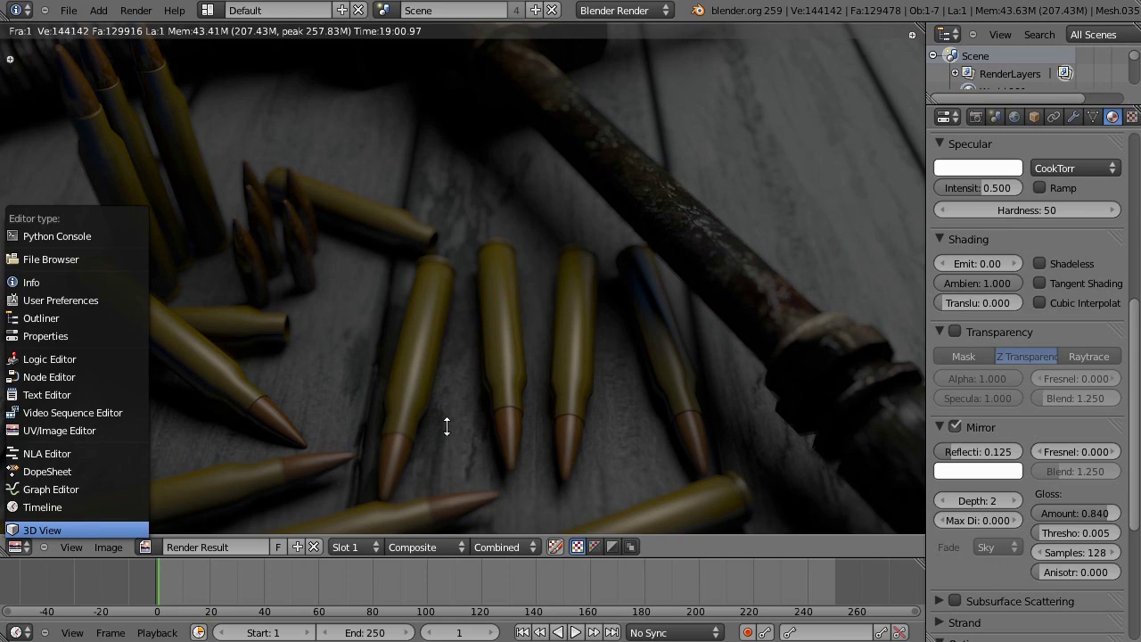
# Step: Switch the area to a 3D View and select the rifle to show its material
pyautogui.press('Return')
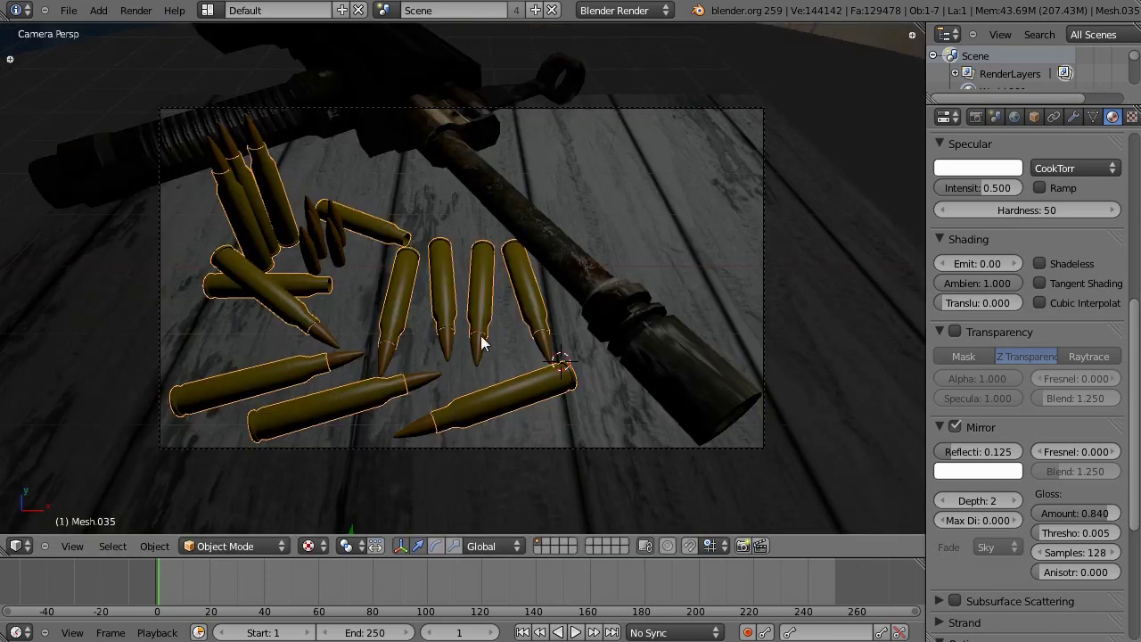
pyautogui.moveTo(446, 368); pyautogui.dragTo(520, 386, button='middle')
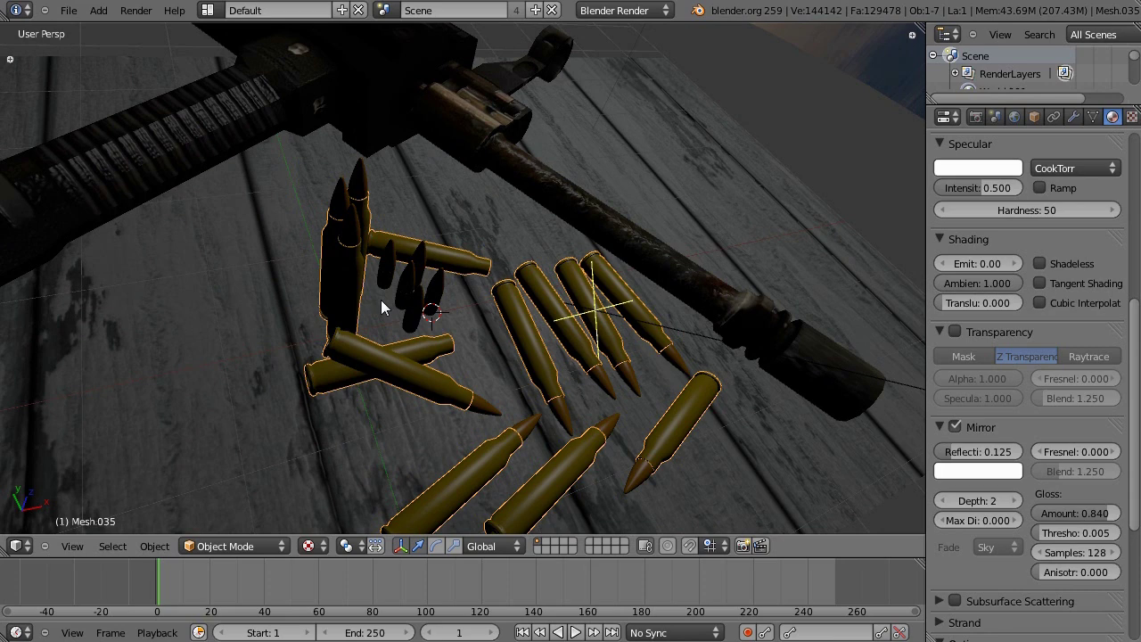
pyautogui.moveTo(382, 306); pyautogui.dragTo(418, 361, button='middle')
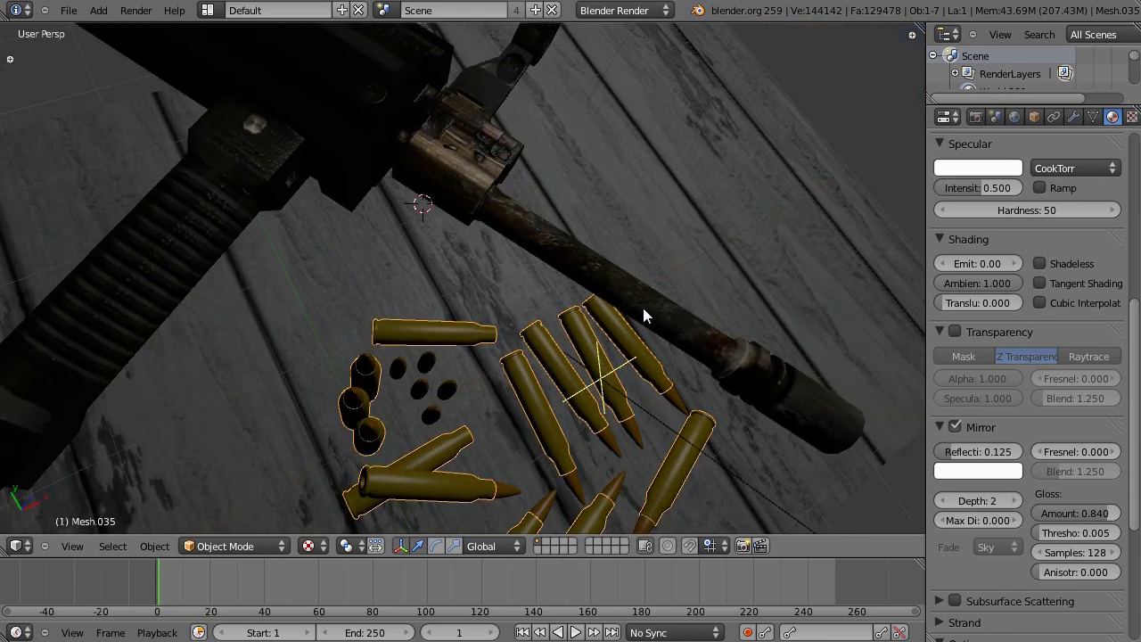
pyautogui.rightClick(487, 251)
# Step: Orbit to a low side angle and select the bullets to show their material
pyautogui.moveTo(491, 423); pyautogui.dragTo(467, 368, button='middle')
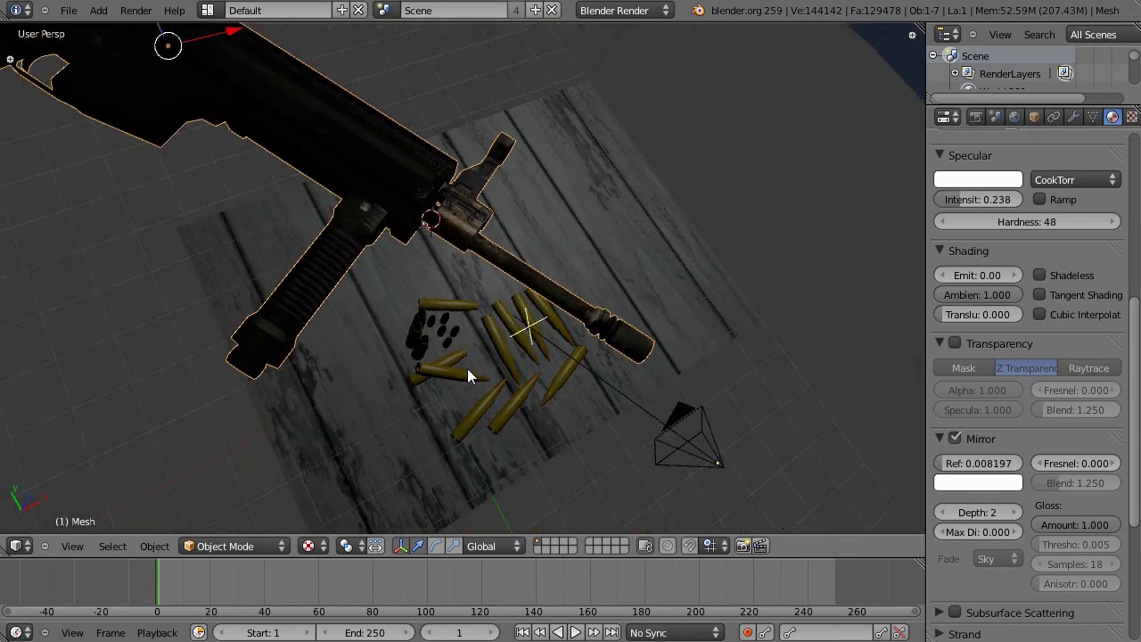
pyautogui.moveTo(599, 420); pyautogui.dragTo(583, 313, button='middle')
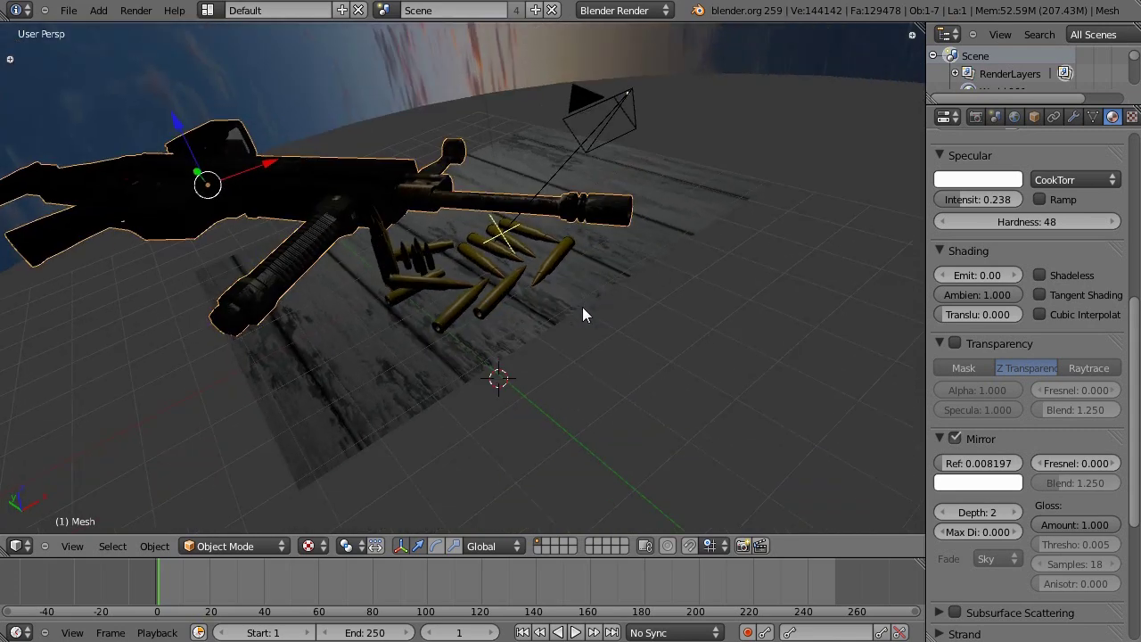
pyautogui.scroll(5, 465, 232)
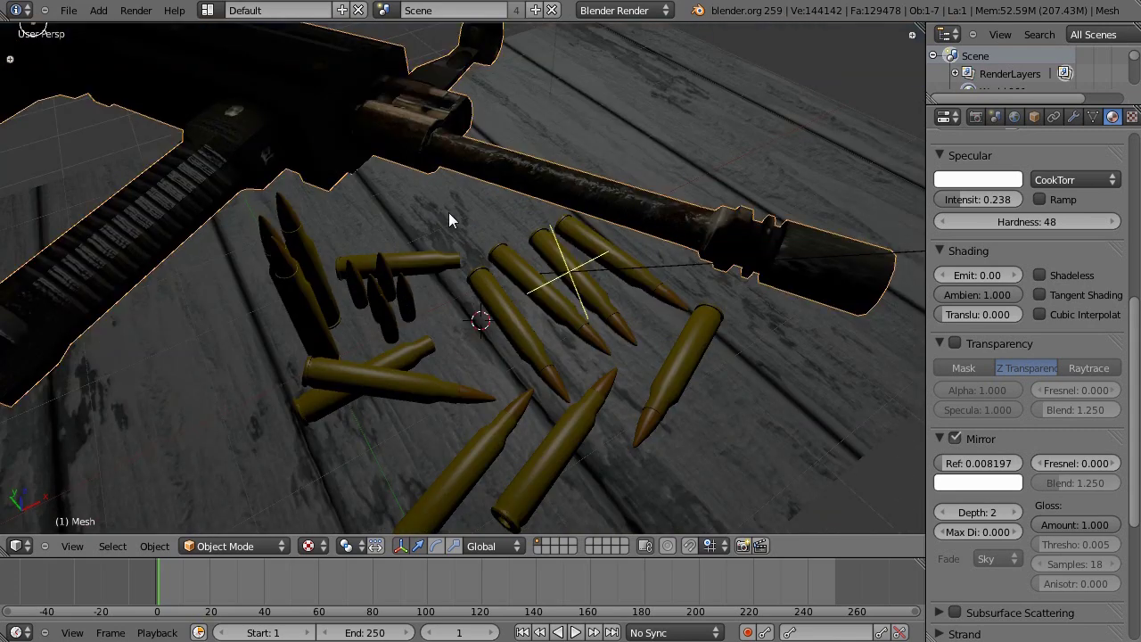
pyautogui.rightClick(512, 318)
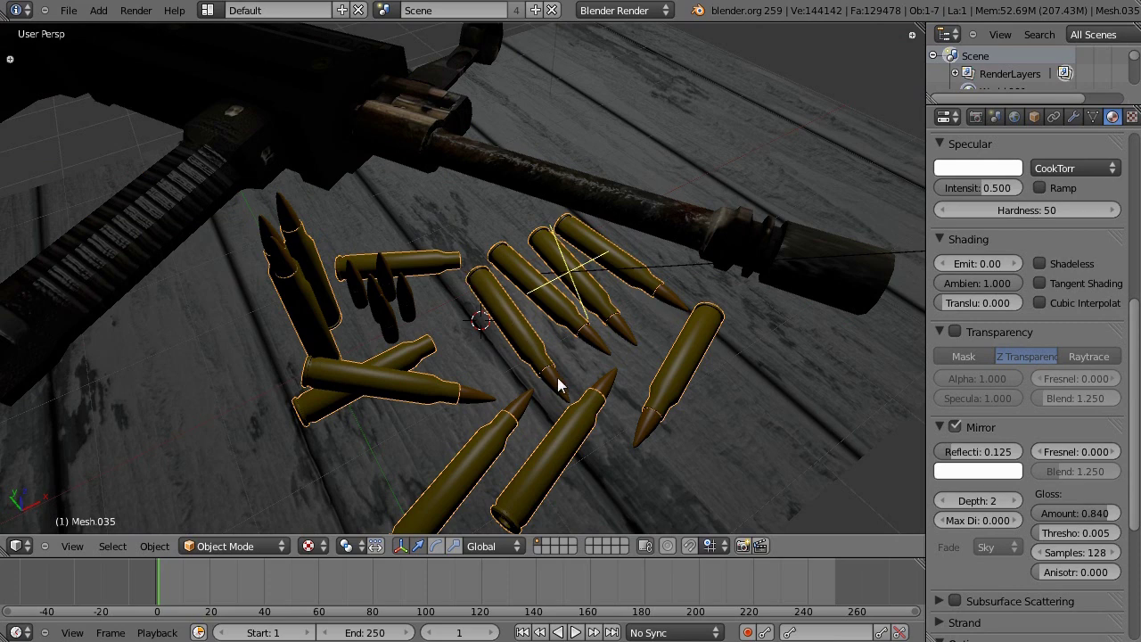
# Step: Select the wooden floor plane and zoom in and out around the rifle and bullets
pyautogui.rightClick(451, 314)
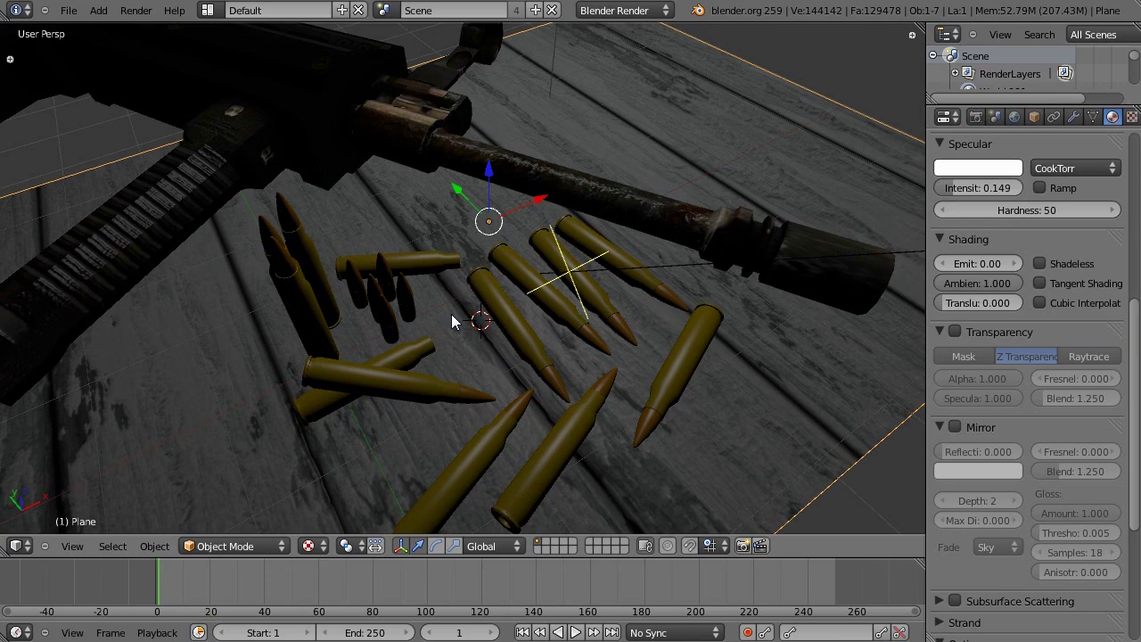
pyautogui.scroll(8, 467, 361)
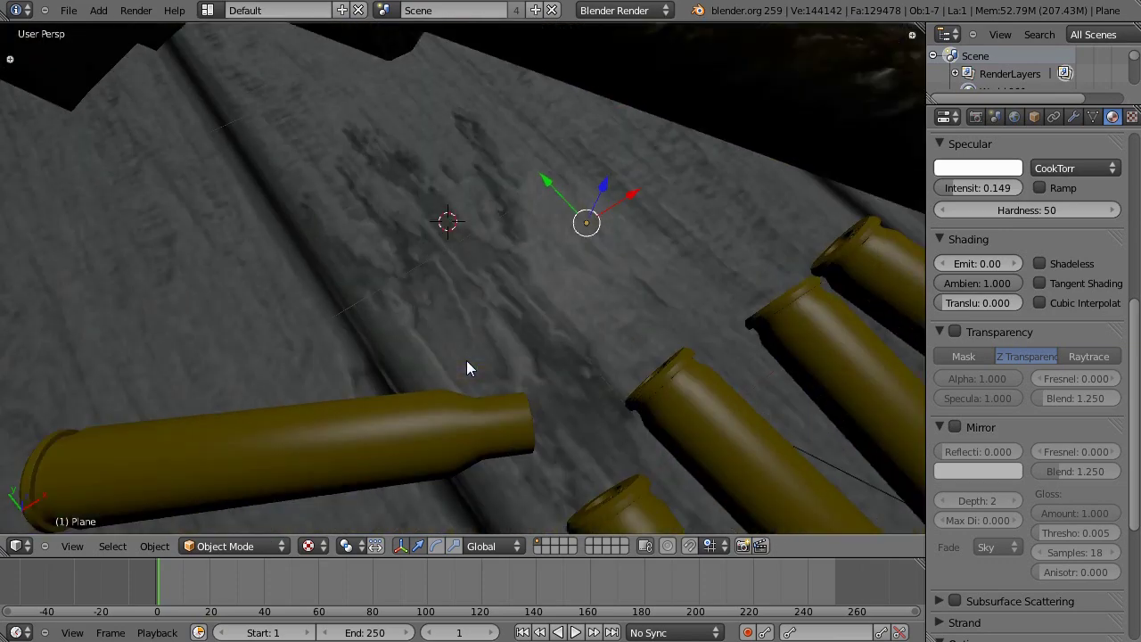
pyautogui.scroll(-6, 467, 360)
pyautogui.moveTo(466, 360); pyautogui.dragTo(836, 248, button='middle')
pyautogui.scroll(3, 450, 406)
pyautogui.scroll(-5, 464, 392)
pyautogui.scroll(3, 484, 458)
pyautogui.scroll(-3, 550, 357)
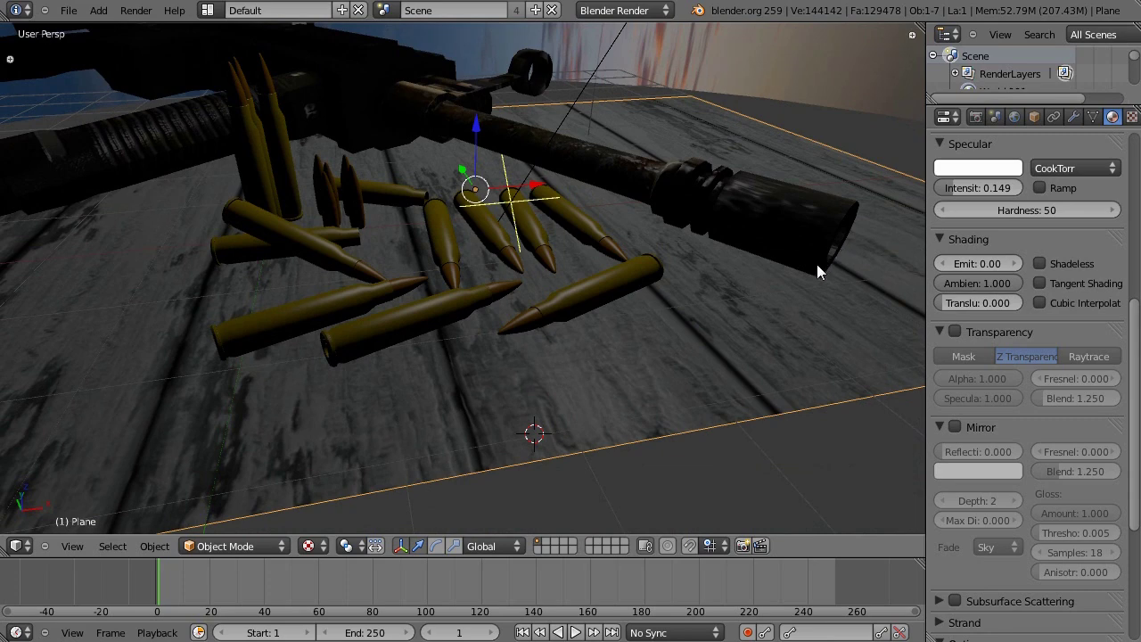
# Step: Orbit around the rifle and bullets from several lower angles
pyautogui.moveTo(816, 264); pyautogui.dragTo(648, 415, button='middle')
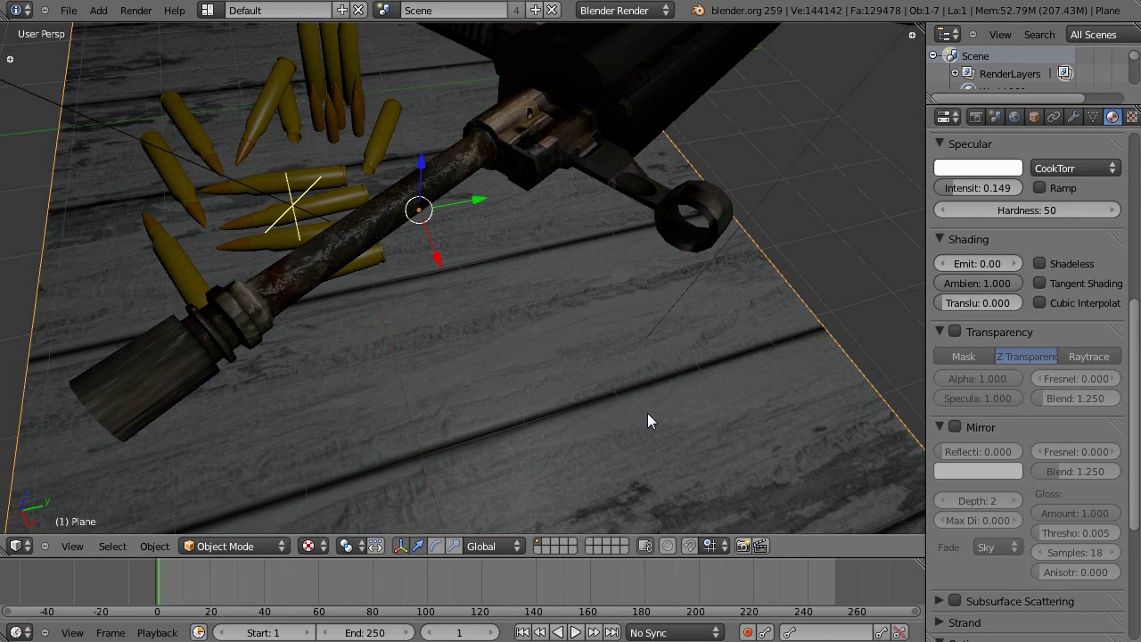
pyautogui.moveTo(648, 419); pyautogui.dragTo(842, 381, button='middle')
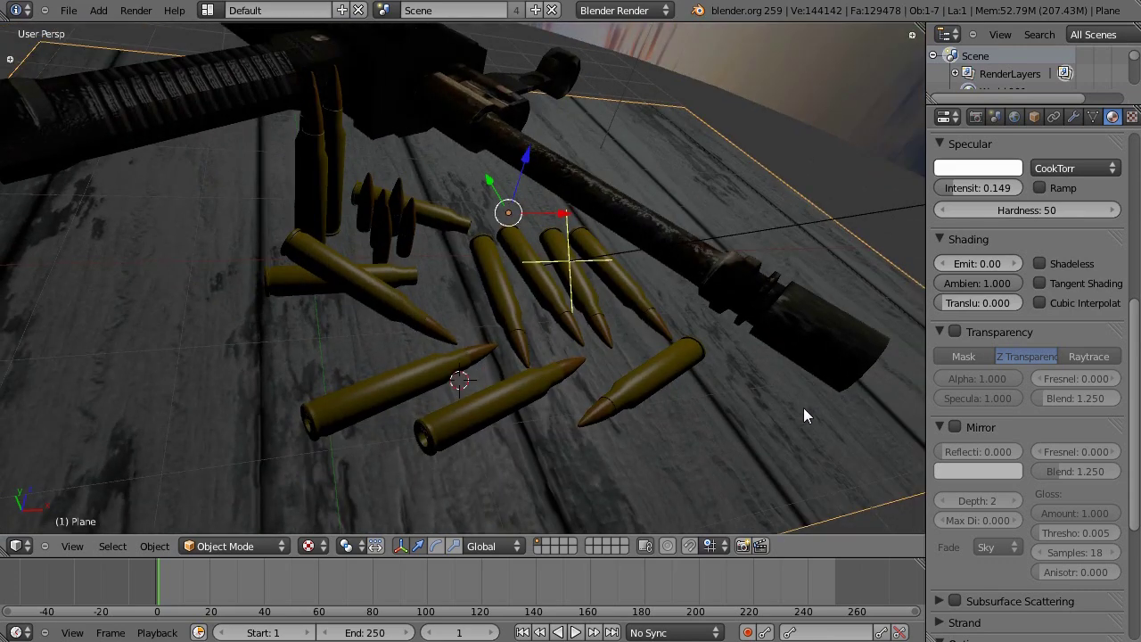
pyautogui.moveTo(804, 409); pyautogui.dragTo(723, 420, button='middle')
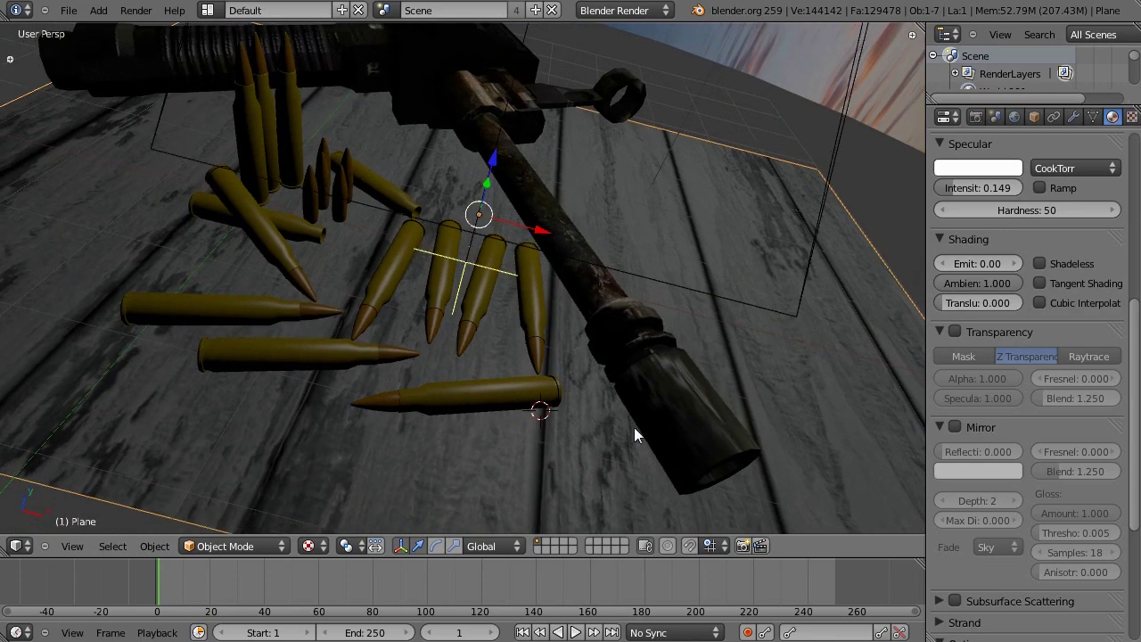
pyautogui.moveTo(634, 429); pyautogui.dragTo(401, 463, button='middle')
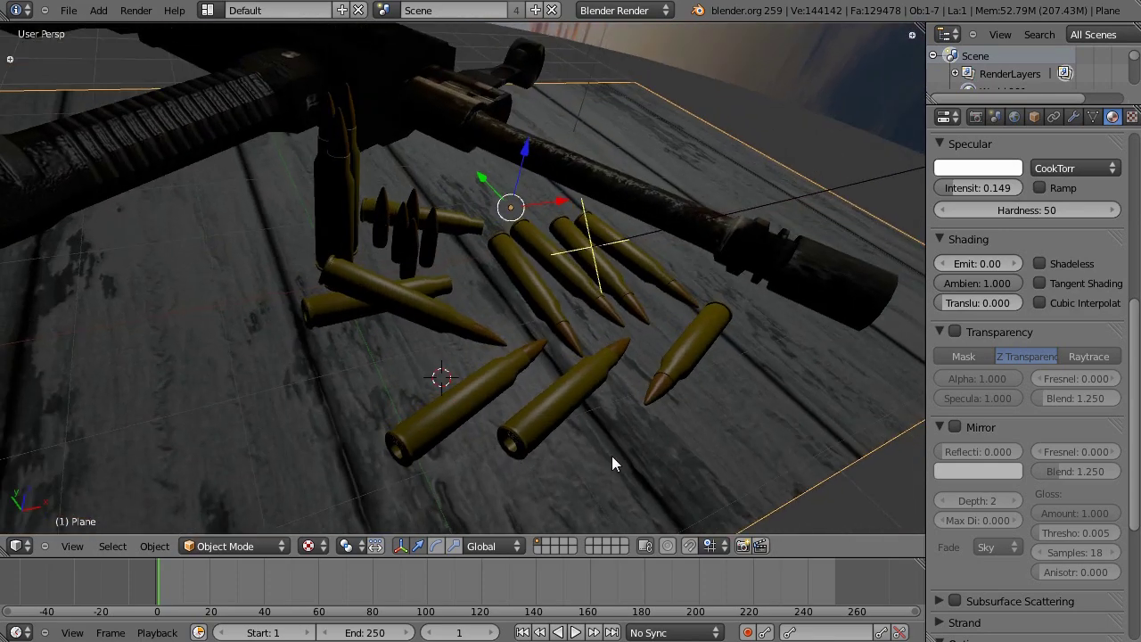
pyautogui.moveTo(611, 464); pyautogui.dragTo(391, 319, button='middle')
pyautogui.moveTo(586, 328); pyautogui.dragTo(389, 420, button='middle')
# Step: Select the dark blue sky sphere that encloses the scene
pyautogui.scroll(-4, 390, 420)
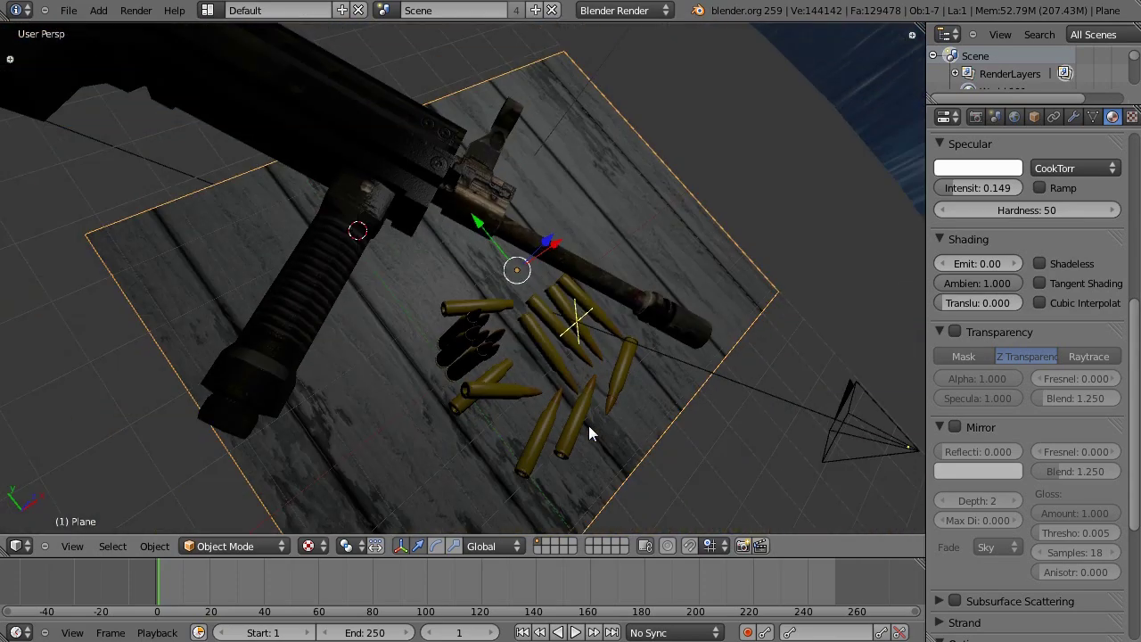
pyautogui.moveTo(588, 433); pyautogui.dragTo(550, 338, button='middle')
pyautogui.hotkey('alt', 'h')
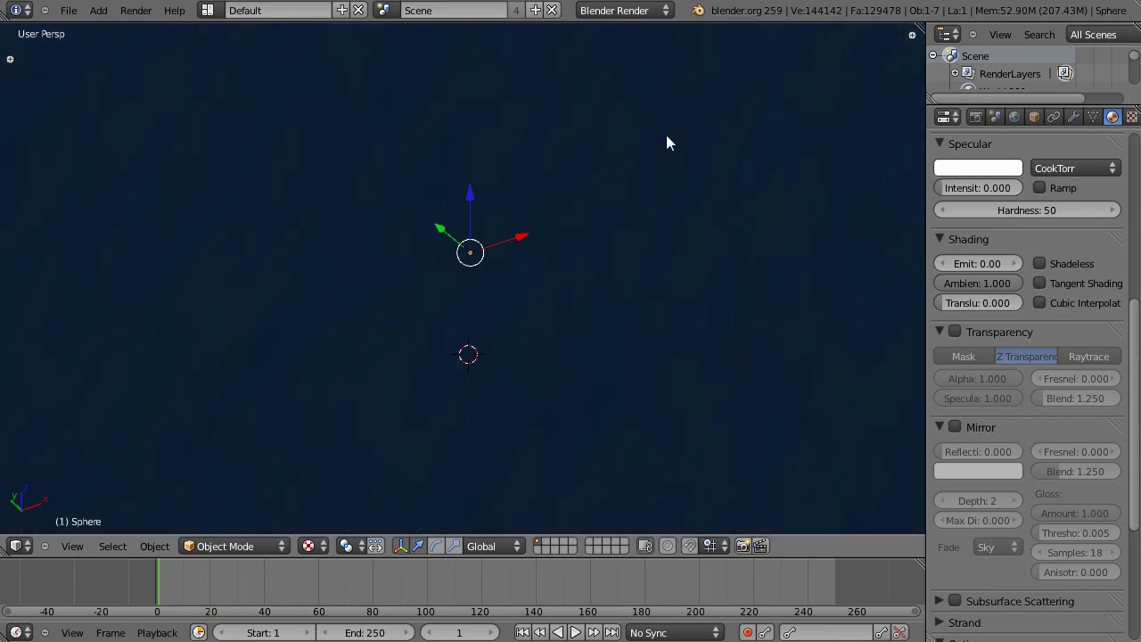
pyautogui.scroll(2, 667, 138)
pyautogui.moveTo(654, 186); pyautogui.dragTo(539, 272, button='middle')
# Step: Orbit and zoom around the sky sphere down to a close top-down view of the bullets
pyautogui.scroll(-5, 540, 272)
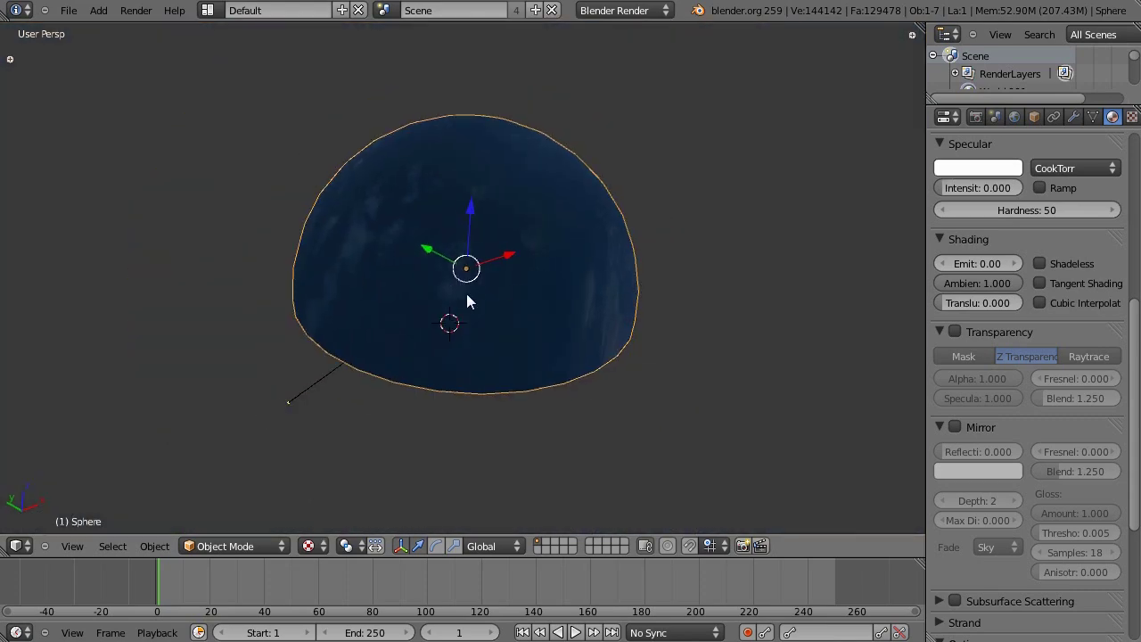
pyautogui.moveTo(468, 301); pyautogui.dragTo(348, 288, button='middle')
pyautogui.scroll(5, 453, 280)
pyautogui.moveTo(451, 277); pyautogui.dragTo(541, 367, button='middle')
pyautogui.scroll(-5, 547, 314)
pyautogui.scroll(5, 546, 314)
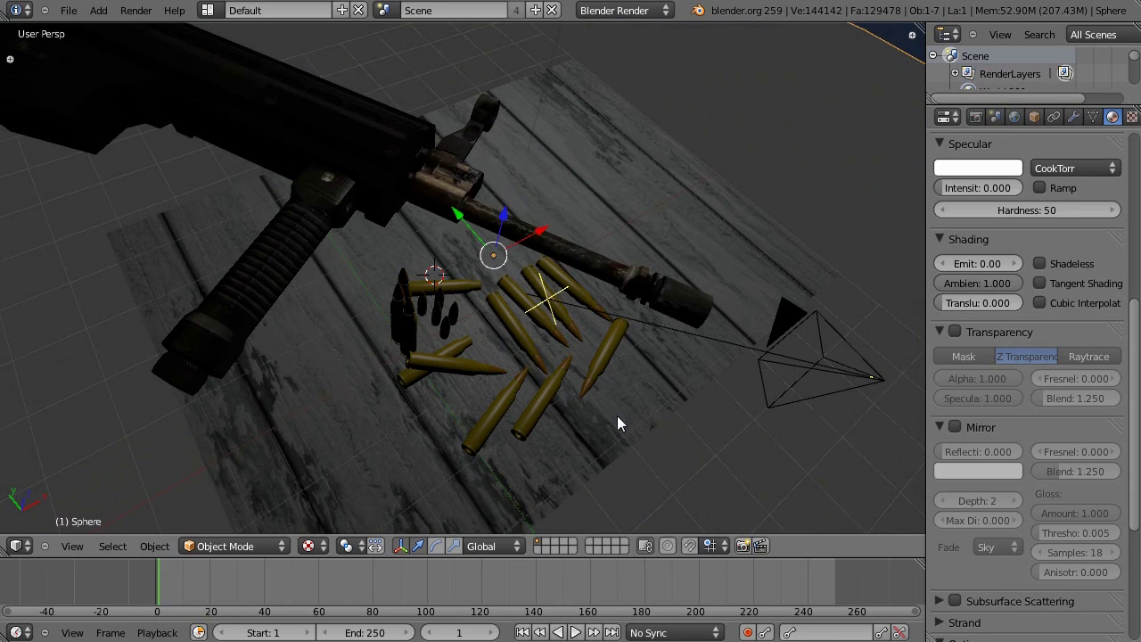
pyautogui.moveTo(620, 424); pyautogui.dragTo(441, 365, button='middle')
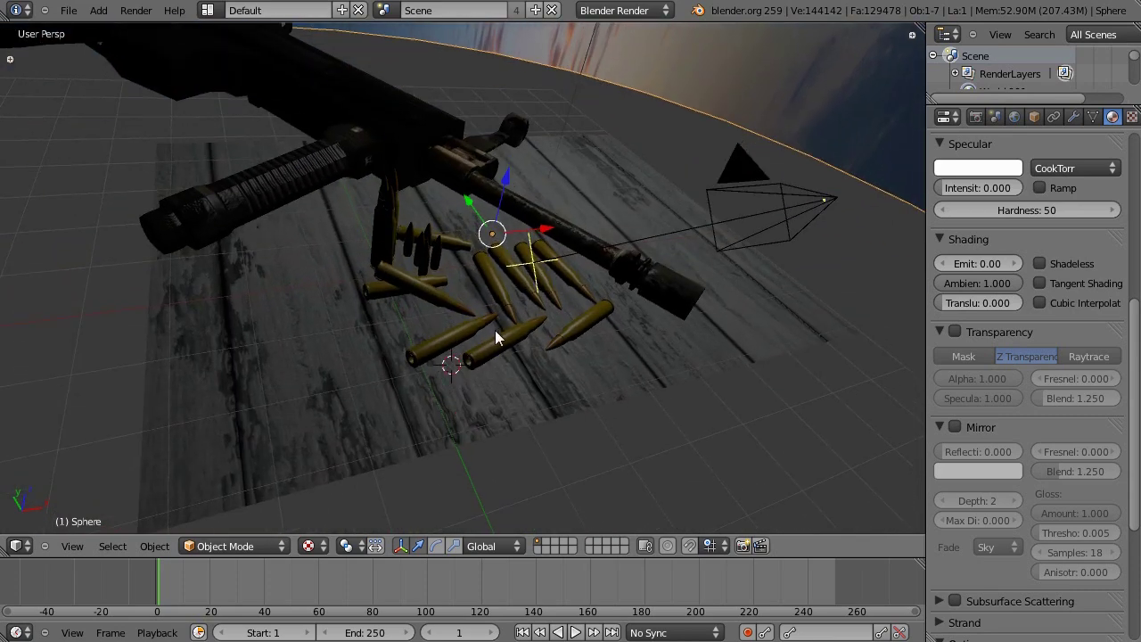
pyautogui.moveTo(495, 329); pyautogui.dragTo(449, 370, button='middle')
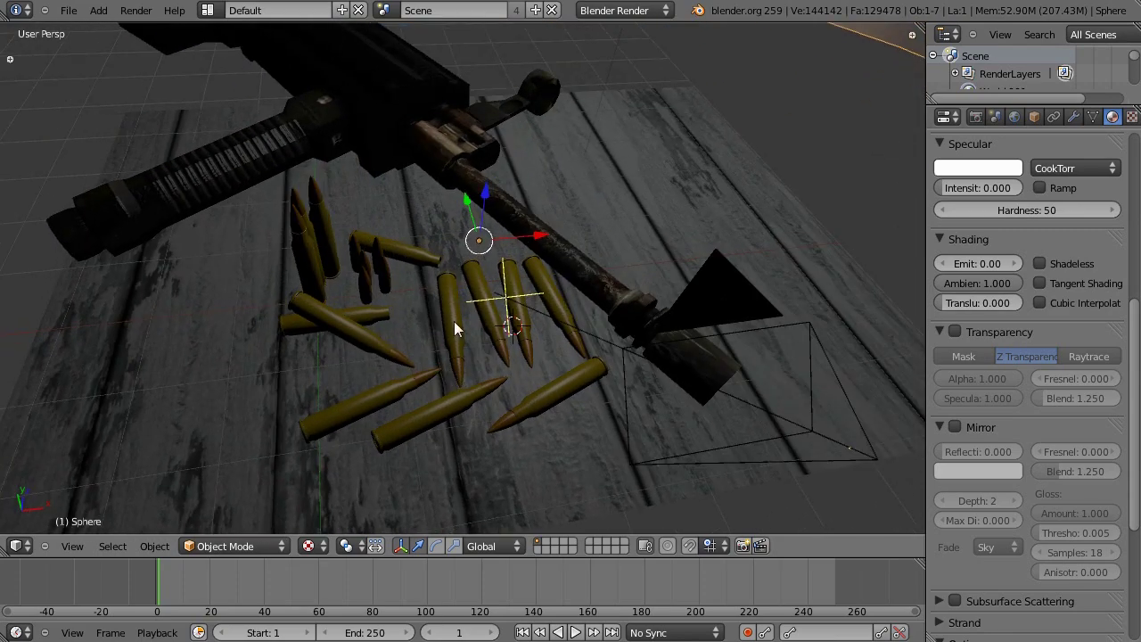
# Step: Select the brass bullets and orbit around the cartridge cases
pyautogui.rightClick(454, 326)
pyautogui.scroll(6, 455, 326)
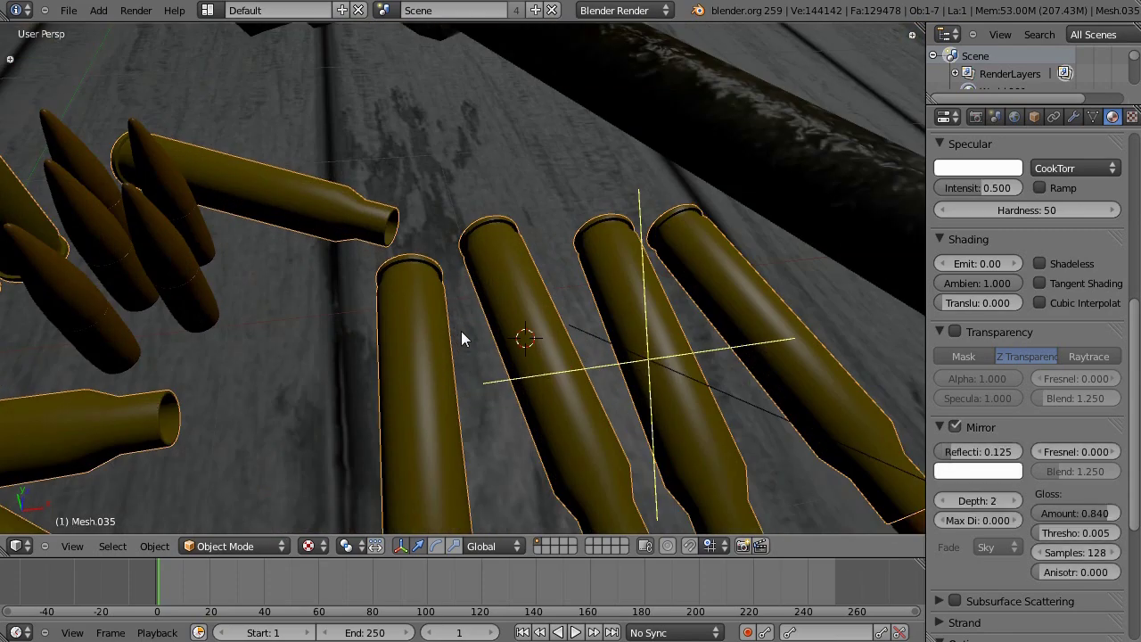
pyautogui.moveTo(461, 332); pyautogui.dragTo(596, 327, button='middle')
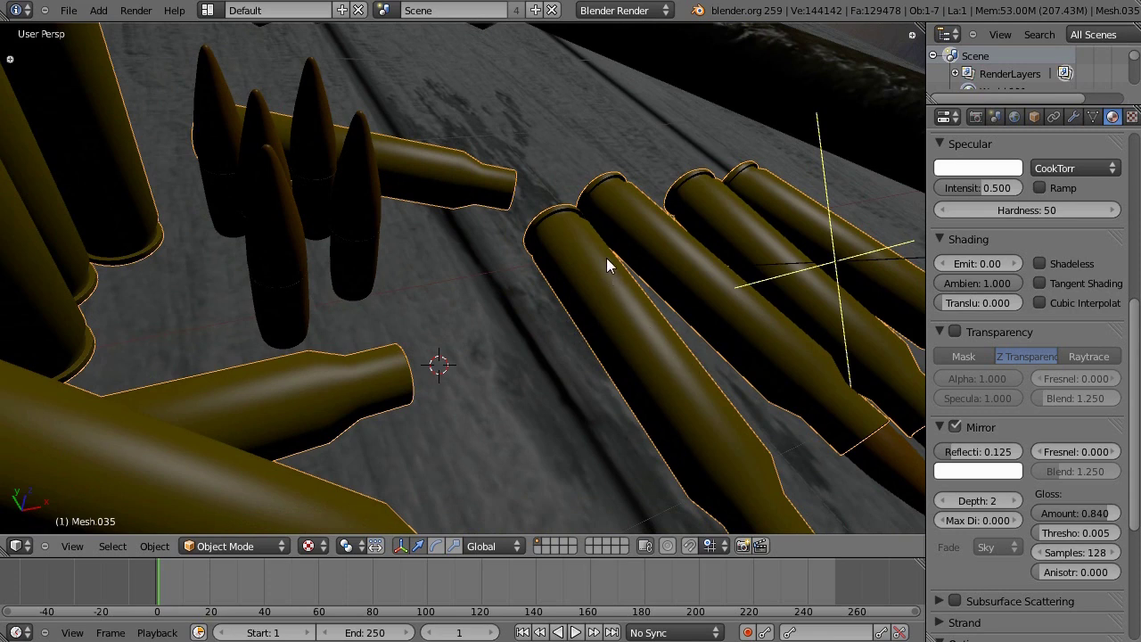
pyautogui.scroll(-4, 671, 337)
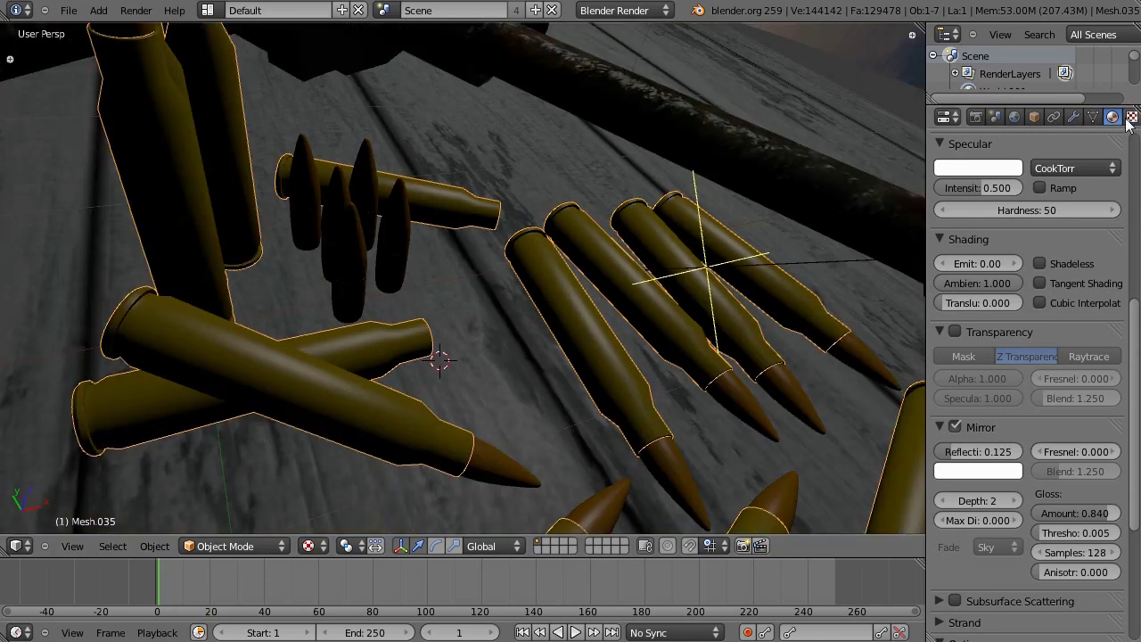
pyautogui.scroll(-5, 1071, 245)
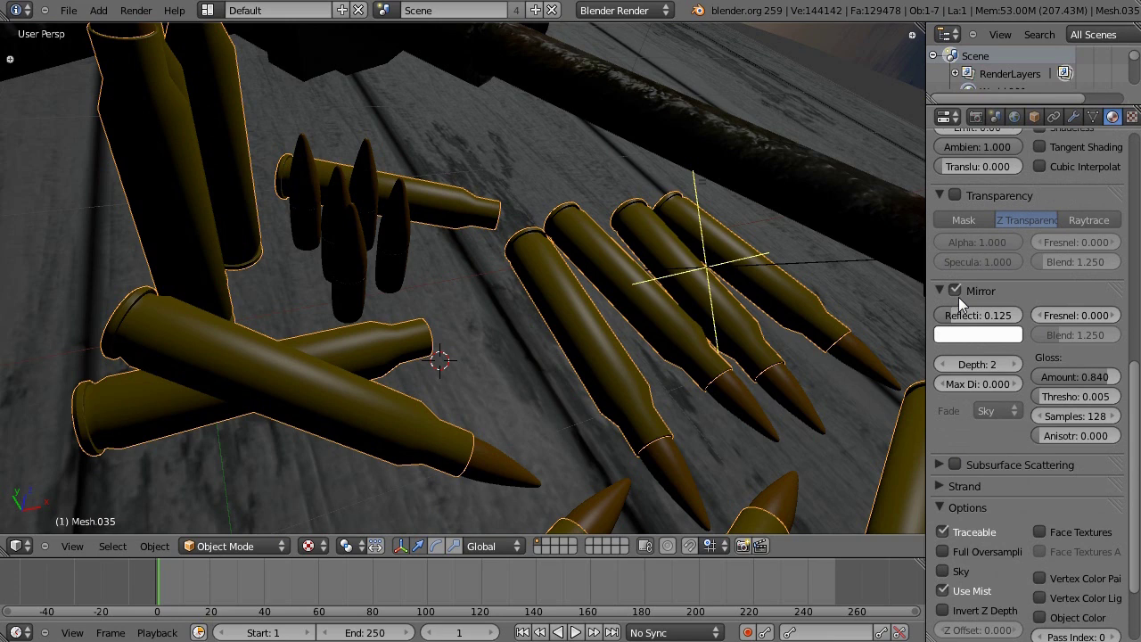
pyautogui.scroll(6, 981, 333)
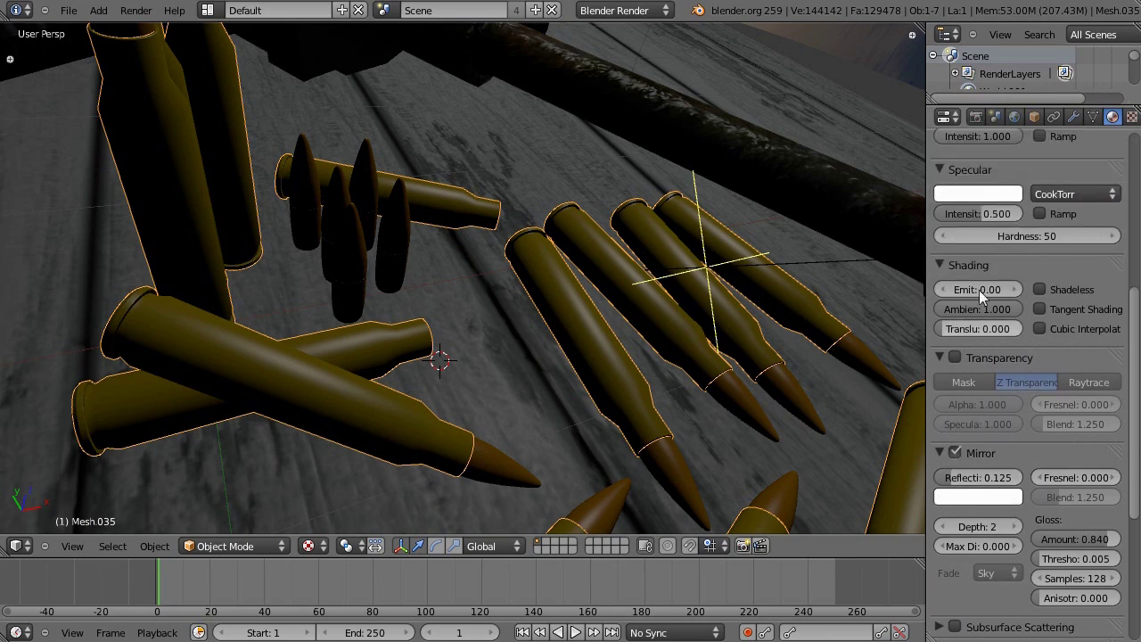
# Step: Collapse the material's Shading, Specular and Diffuse panels
pyautogui.click(944, 262)
pyautogui.click(945, 266)
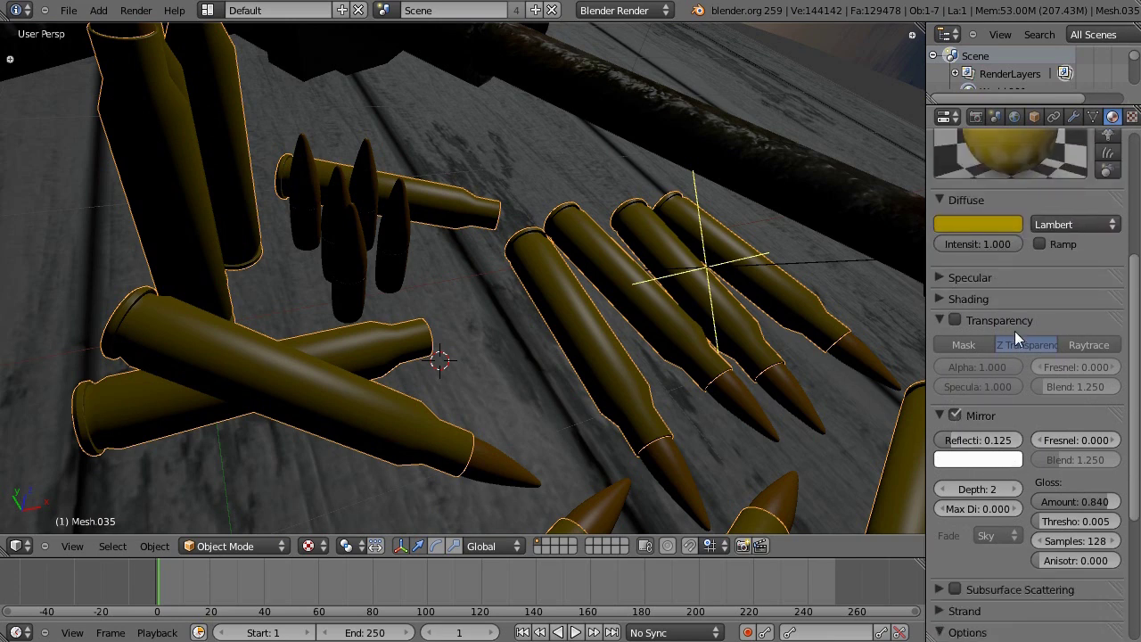
pyautogui.scroll(4, 1015, 331)
pyautogui.click(943, 317)
pyautogui.scroll(-3, 980, 401)
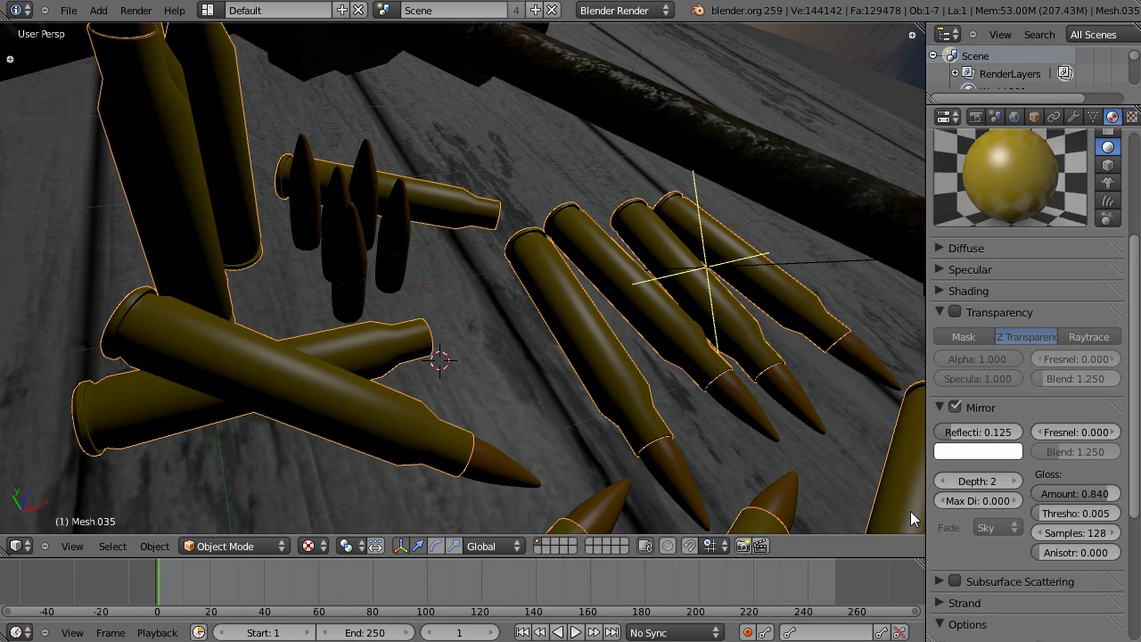
# Step: Scroll to the Mirror panel: reflectivity 0.125, gloss amount 0.840, 128 samples
pyautogui.moveTo(661, 422); pyautogui.dragTo(656, 413, button='middle')
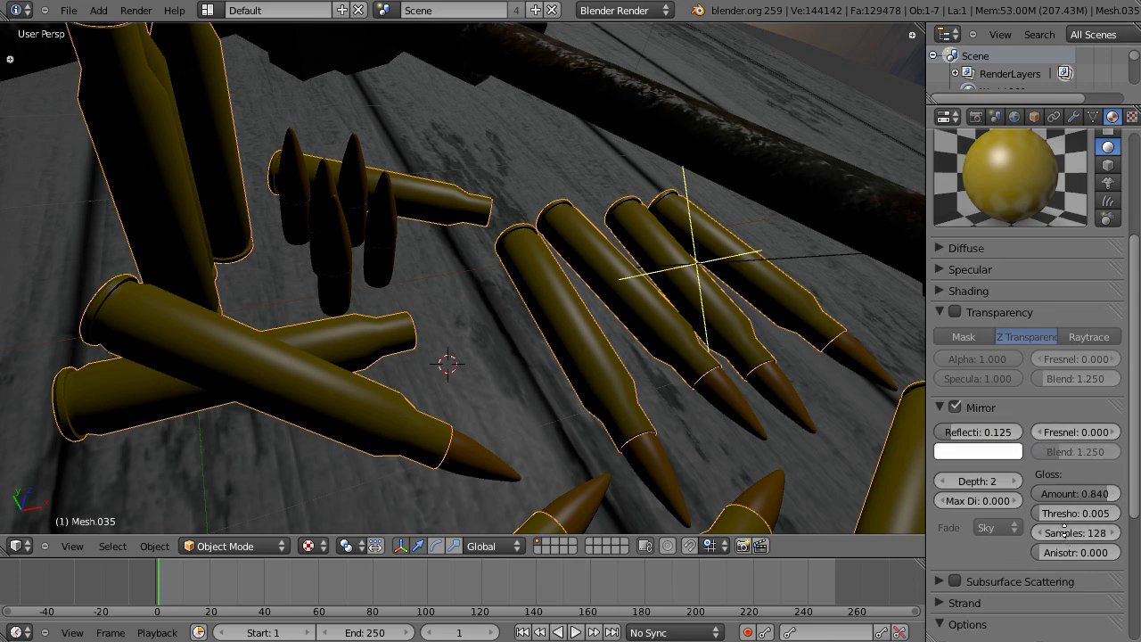
pyautogui.scroll(-1, 1096, 499)
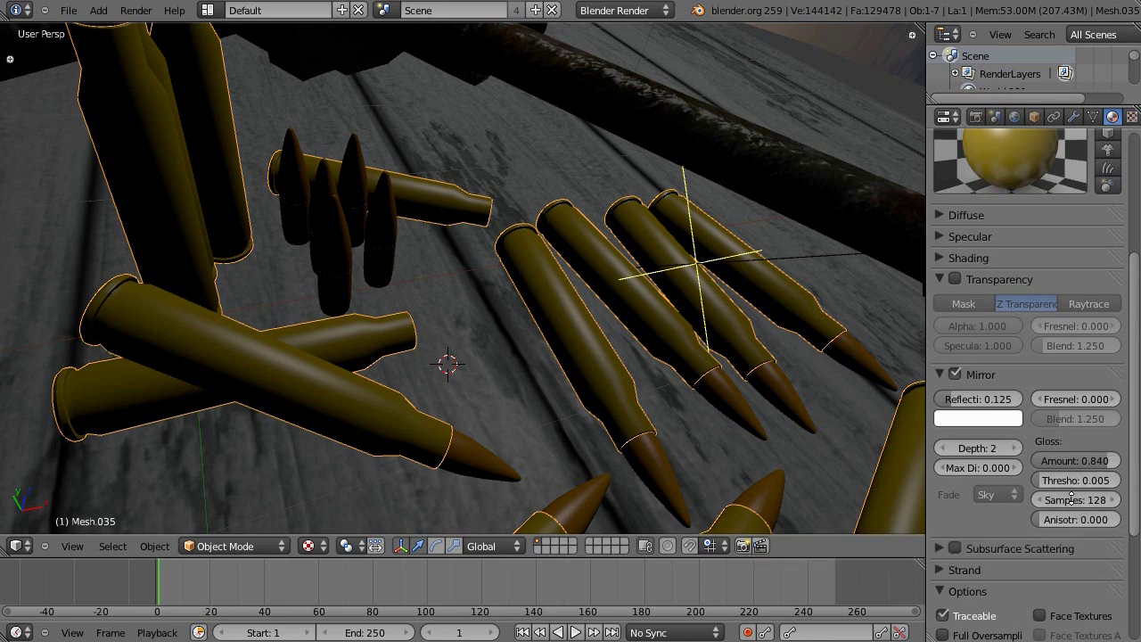
pyautogui.scroll(2, 1070, 499)
pyautogui.scroll(2, 636, 397)
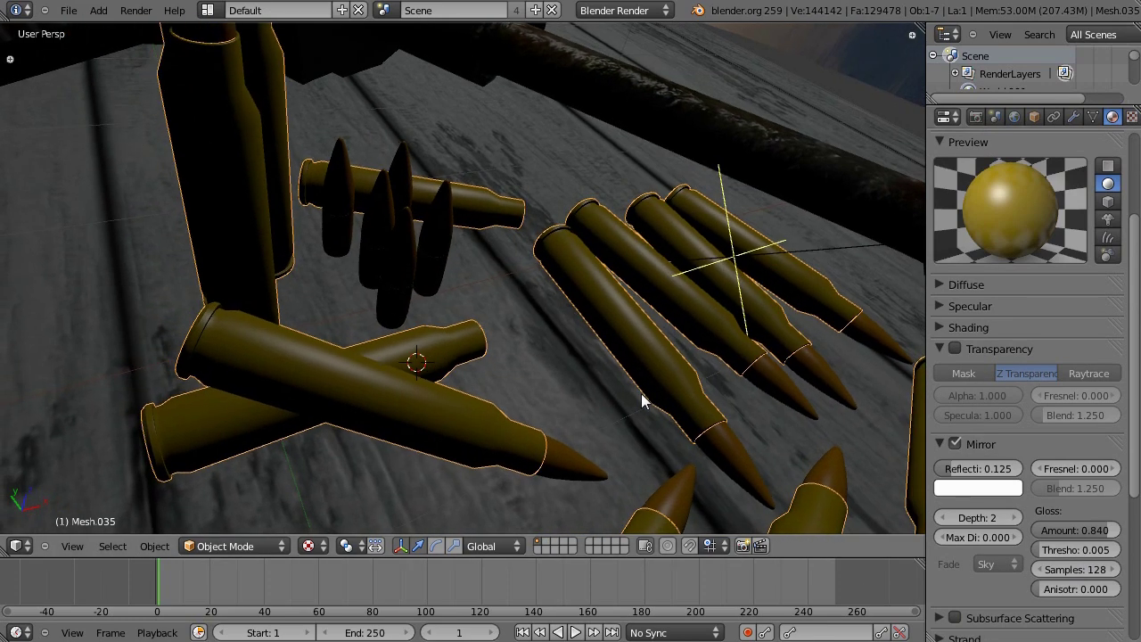
pyautogui.scroll(-5, 642, 393)
pyautogui.scroll(4, 643, 393)
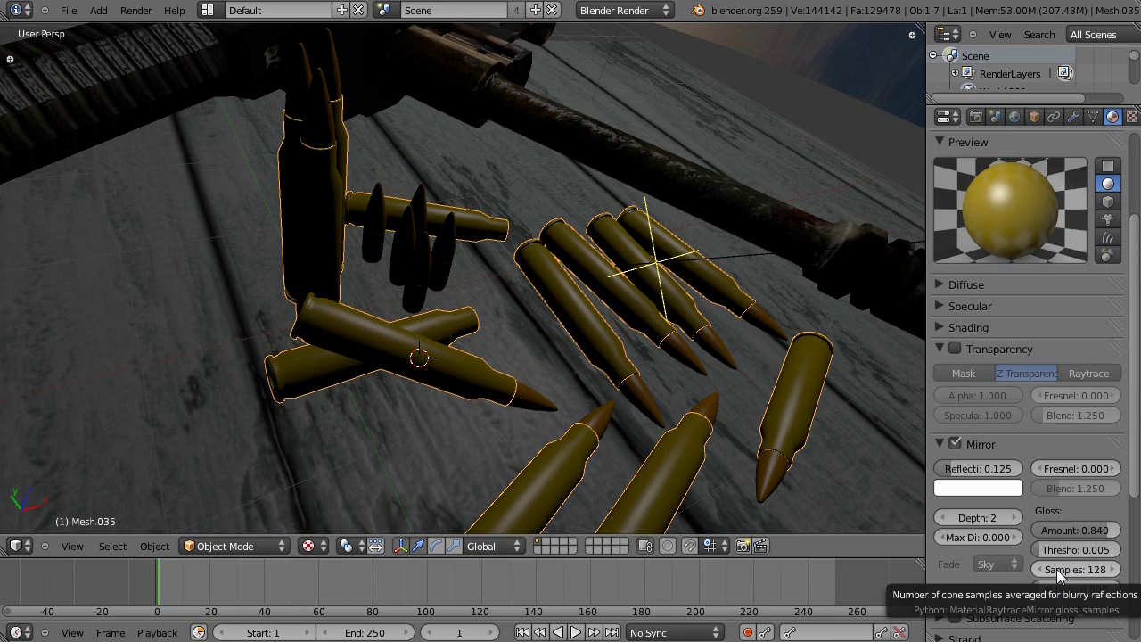
pyautogui.scroll(-2, 850, 497)
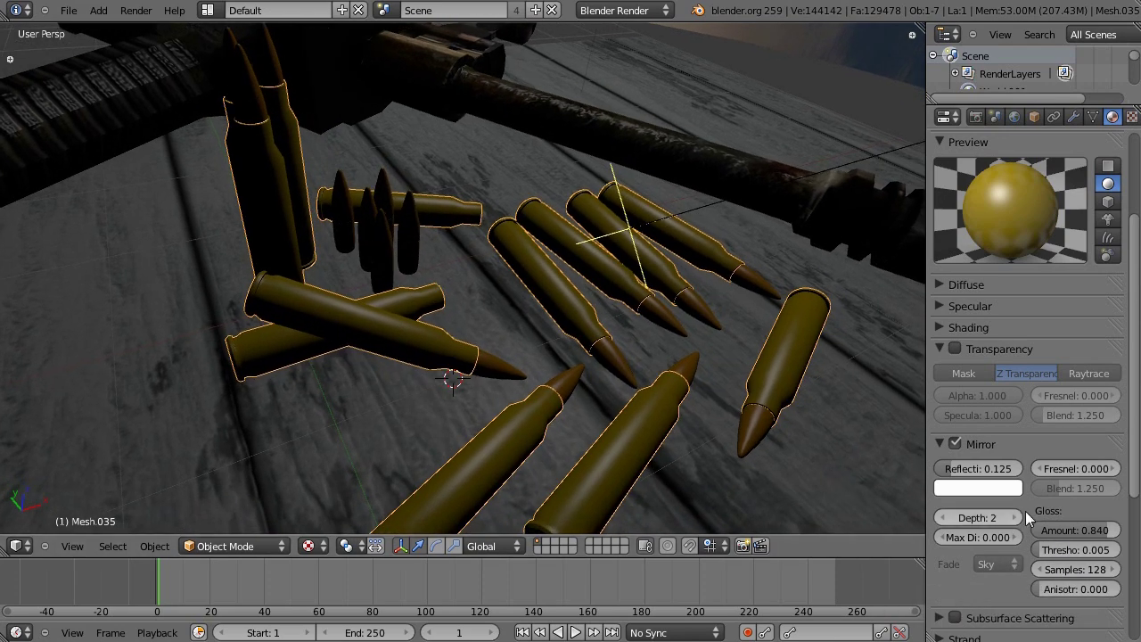
pyautogui.scroll(-1, 1063, 540)
pyautogui.scroll(2, 629, 394)
pyautogui.scroll(2, 629, 386)
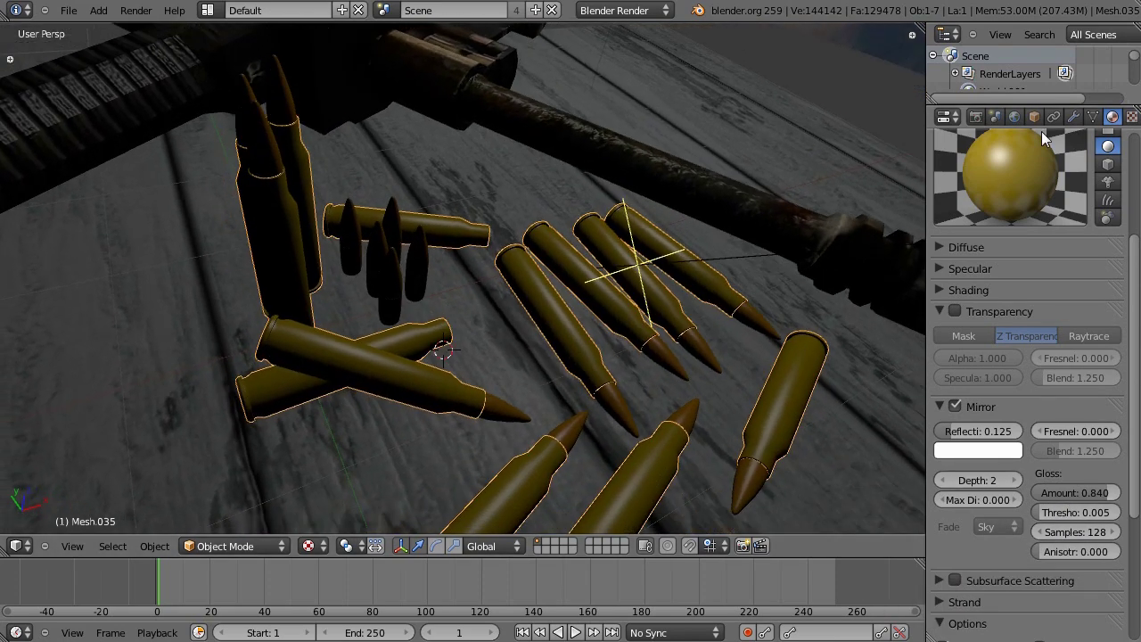
pyautogui.scroll(4, 1039, 133)
# Step: Show the World settings and check the Ambient Occlusion blend mode is Multiply at 1.00
pyautogui.click(1016, 117)
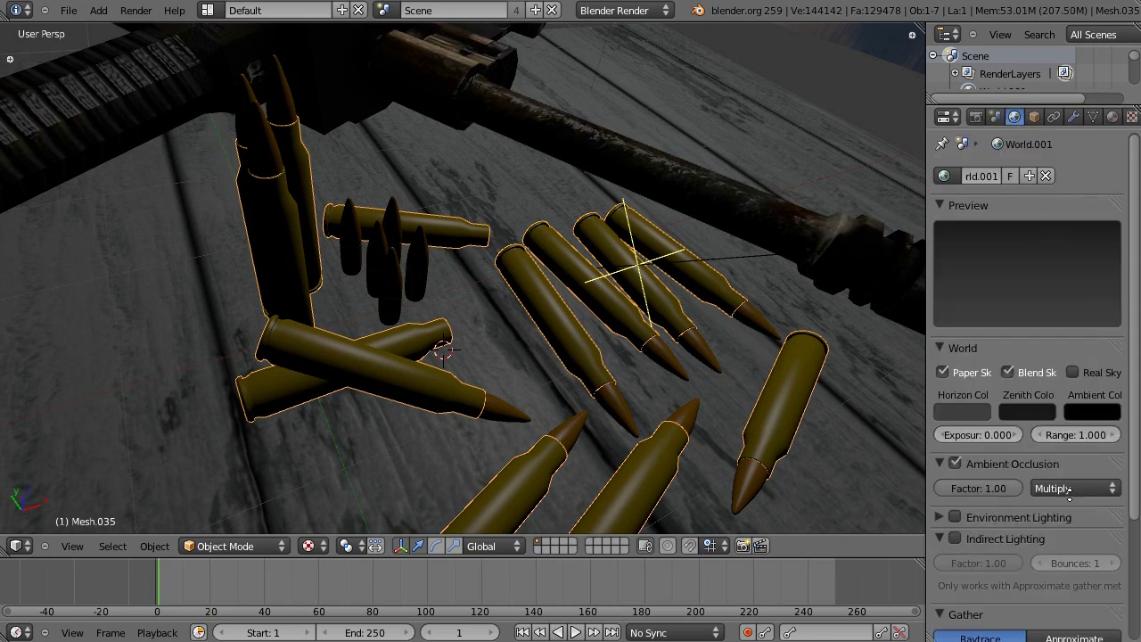
pyautogui.scroll(-3, 1070, 455)
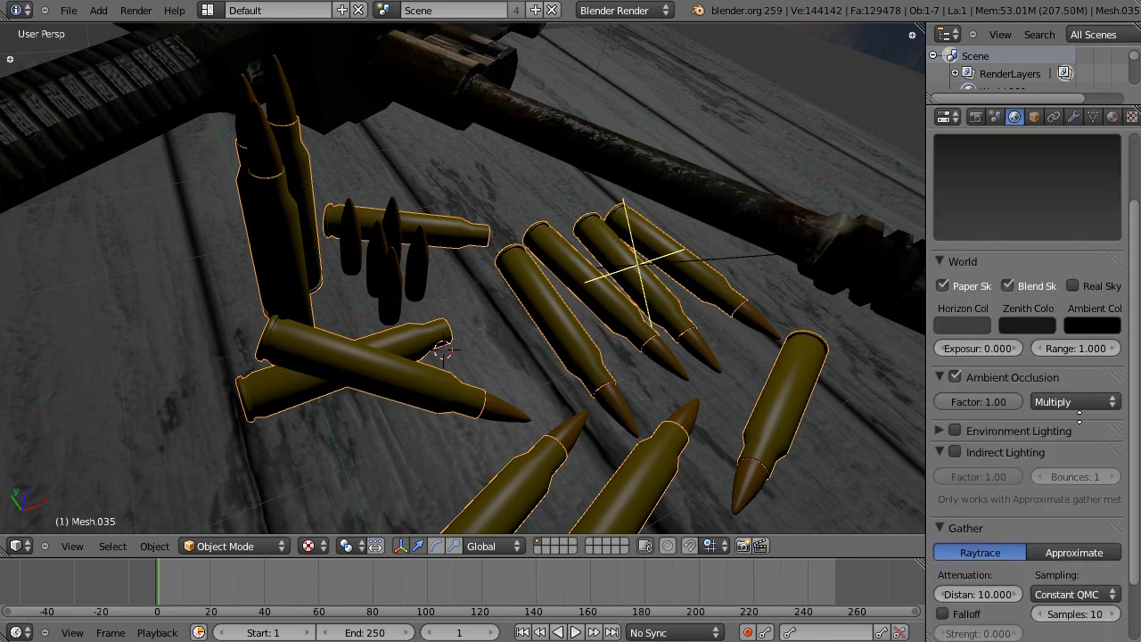
pyautogui.scroll(-1, 1079, 416)
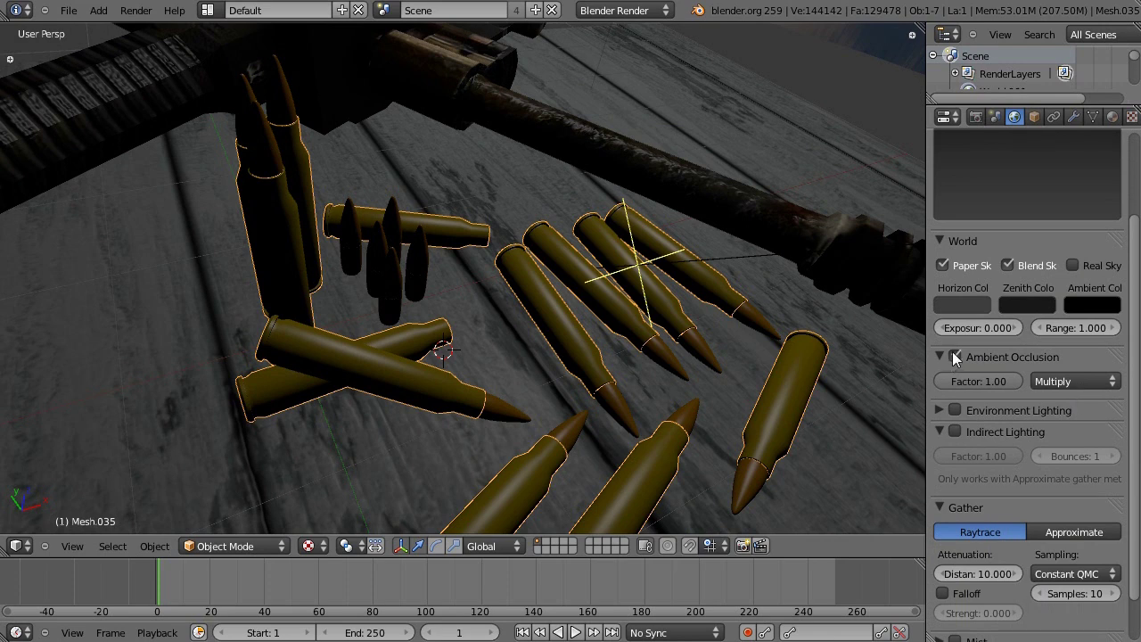
pyautogui.click(1076, 380)
pyautogui.click(1092, 382)
# Step: Select the point lamp and orbit around the rifle and bullets
pyautogui.scroll(-6, 641, 190)
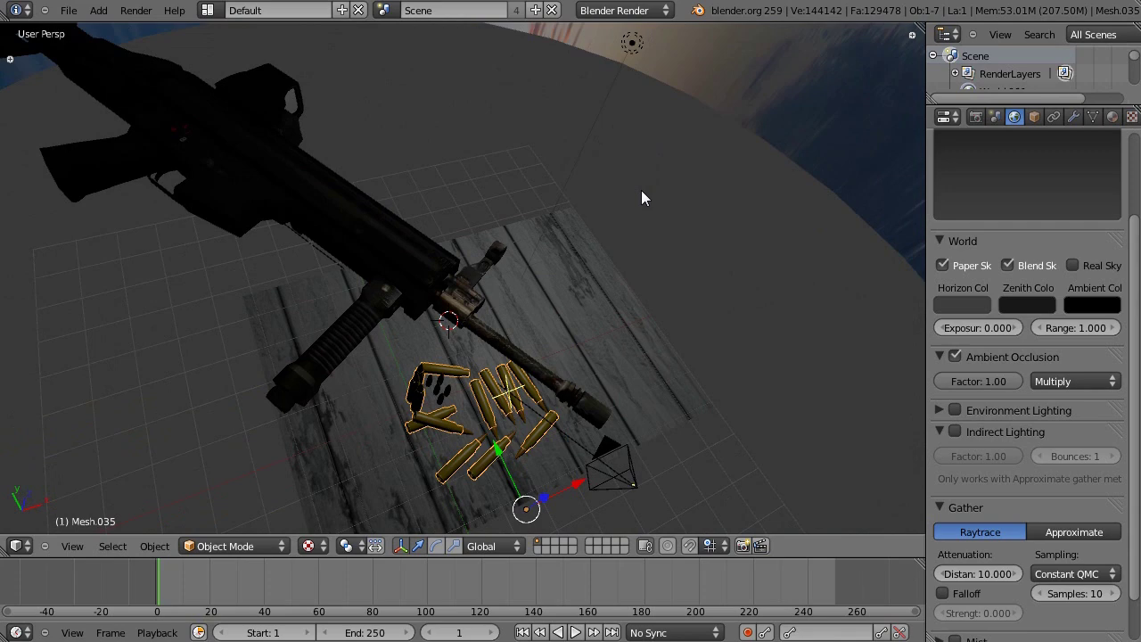
pyautogui.moveTo(641, 190); pyautogui.dragTo(511, 325, button='middle')
pyautogui.rightClick(545, 206)
pyautogui.scroll(2, 472, 469)
pyautogui.moveTo(472, 470); pyautogui.dragTo(504, 353, button='middle')
pyautogui.scroll(2, 558, 369)
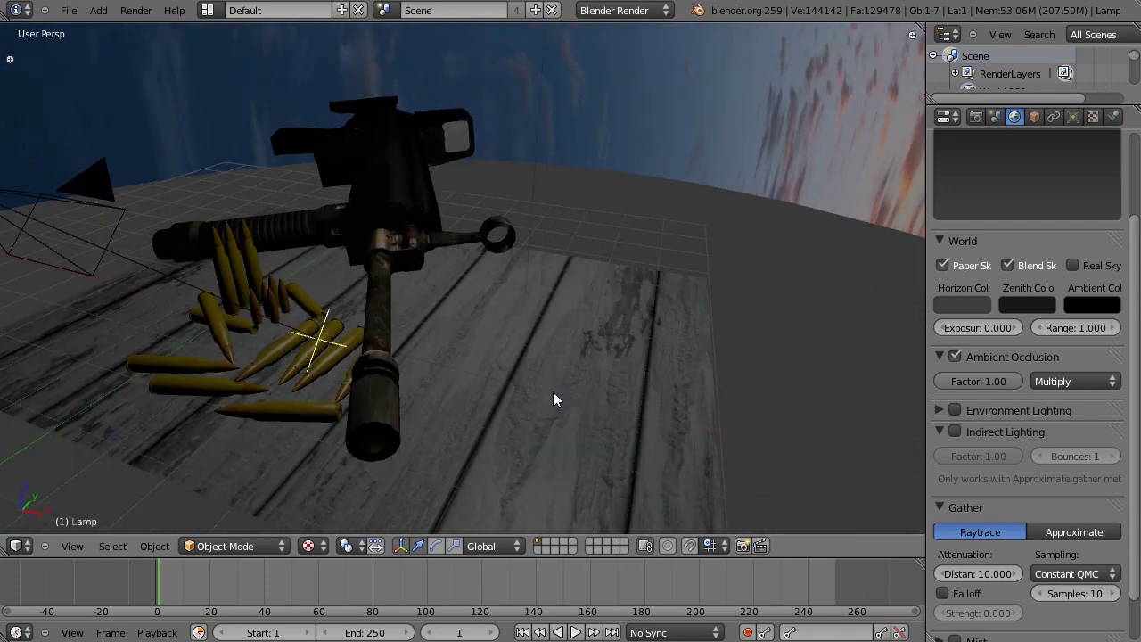
pyautogui.moveTo(552, 399); pyautogui.dragTo(723, 421, button='middle')
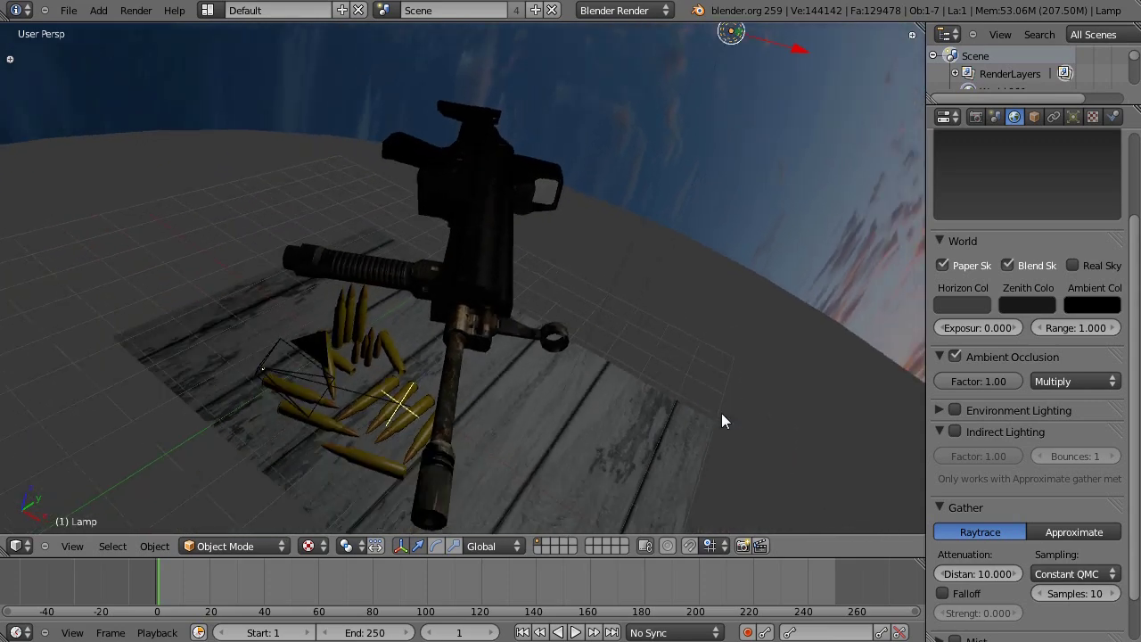
pyautogui.moveTo(724, 61); pyautogui.dragTo(734, 224, button='middle')
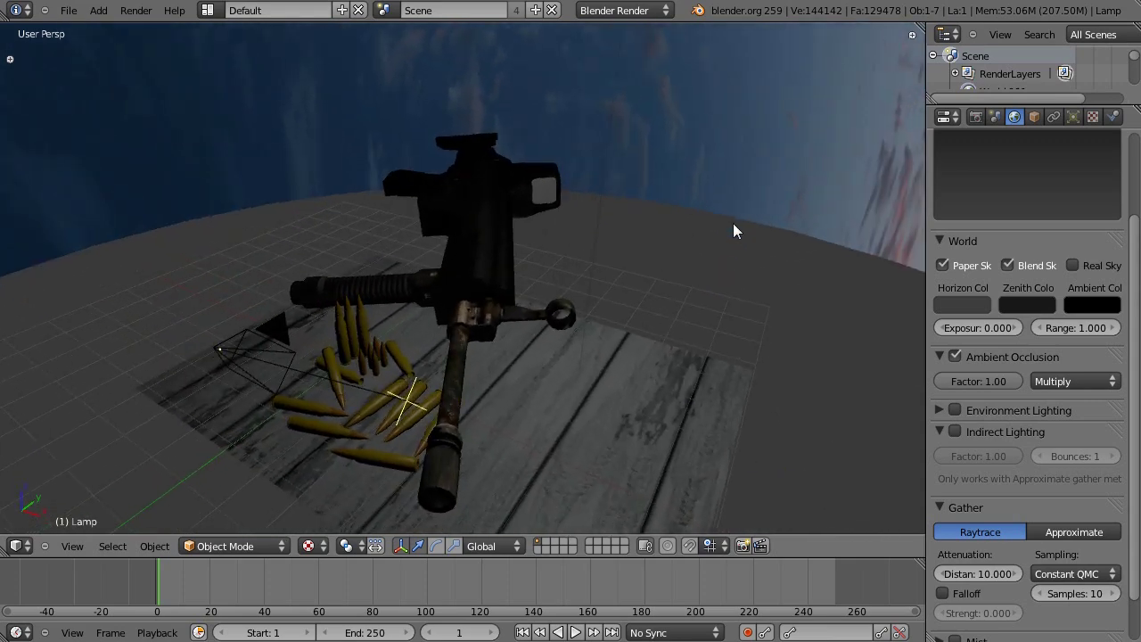
pyautogui.scroll(2, 1070, 553)
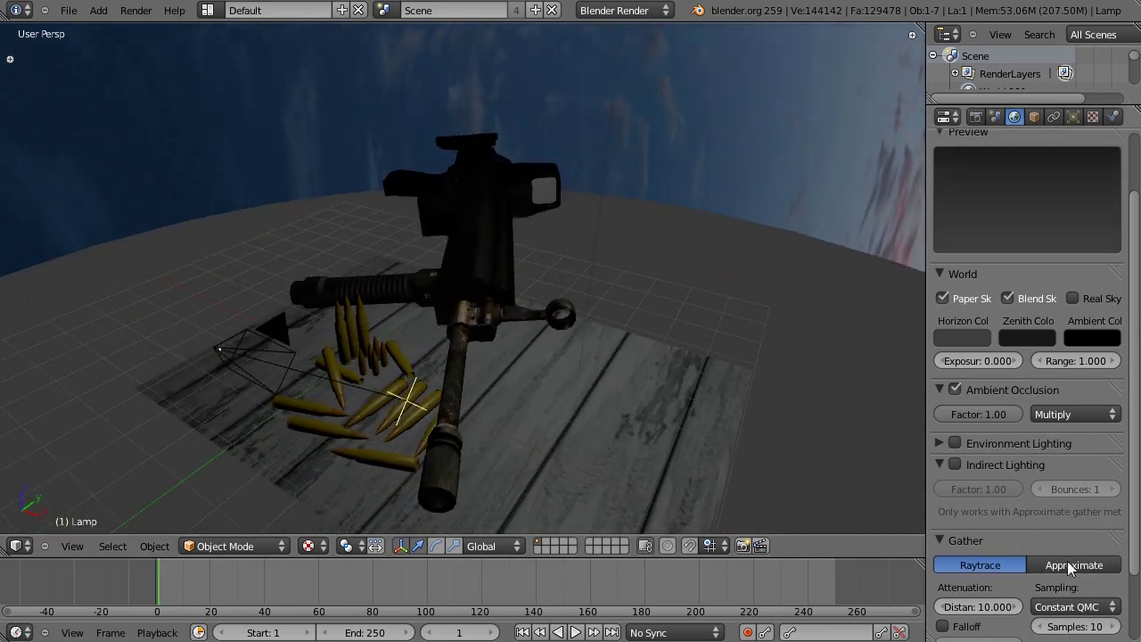
pyautogui.moveTo(856, 375); pyautogui.dragTo(644, 121, button='middle')
# Step: Show the lamp's settings: Energy 0.700, Inverse Square falloff, Ray Shadow soft size 6.000
pyautogui.click(1076, 117)
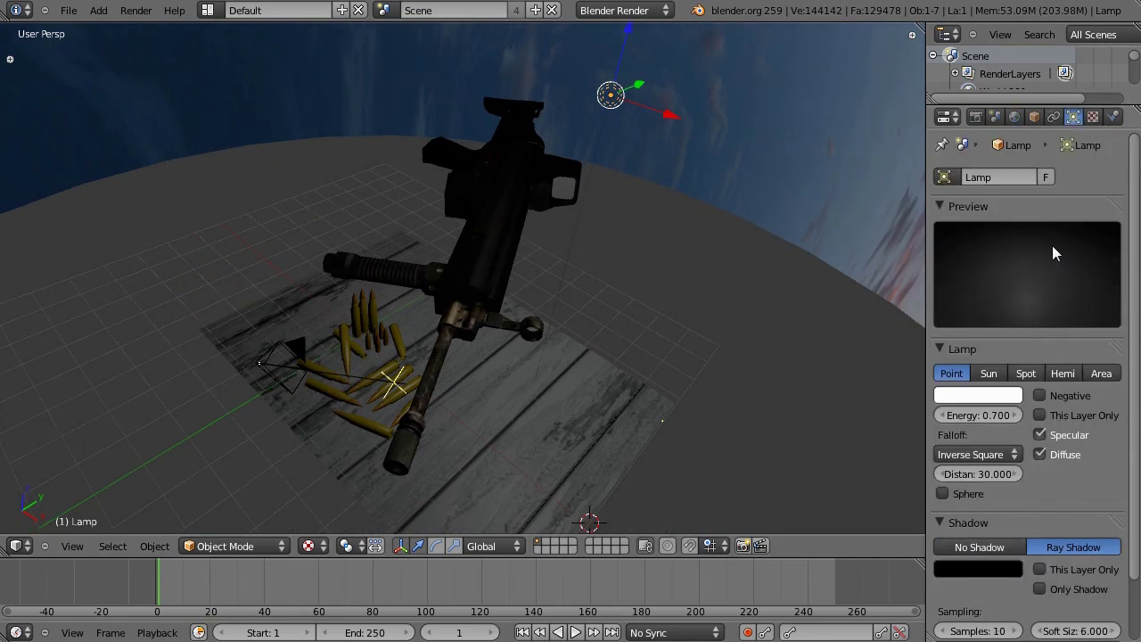
pyautogui.scroll(-2, 1052, 245)
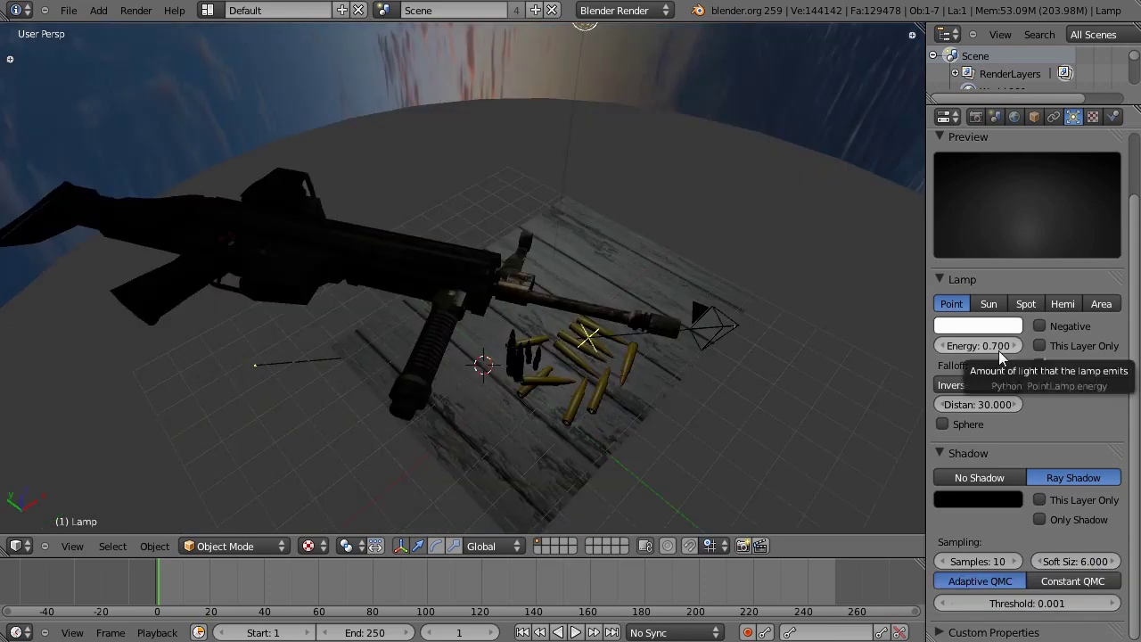
pyautogui.moveTo(891, 410); pyautogui.dragTo(741, 398, button='middle')
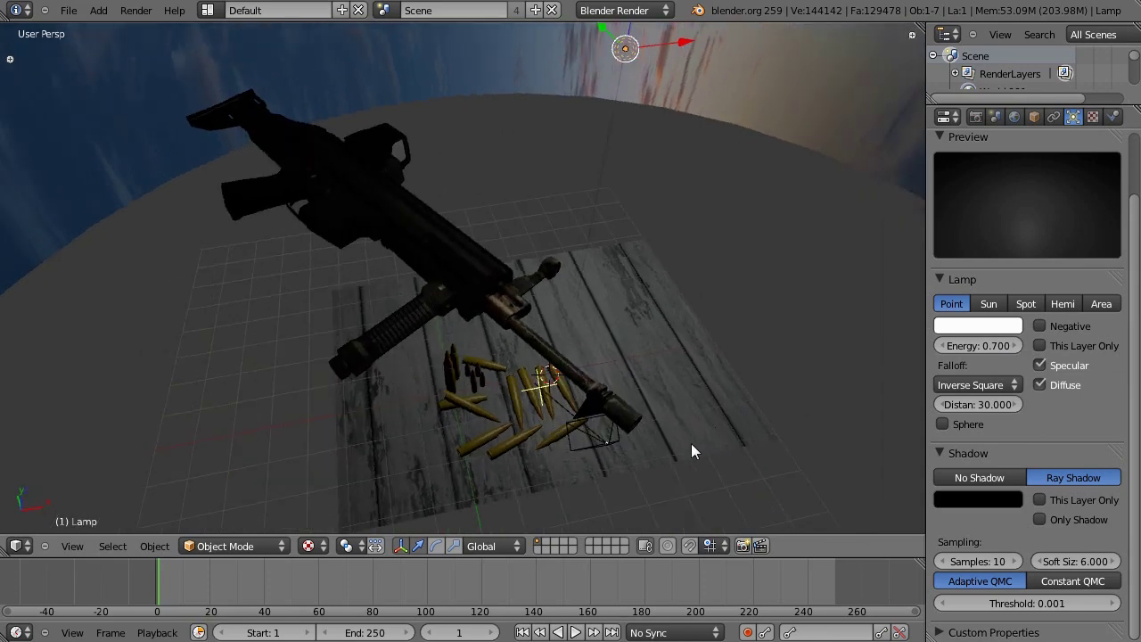
pyautogui.moveTo(691, 443); pyautogui.dragTo(616, 484, button='middle')
pyautogui.scroll(5, 617, 484)
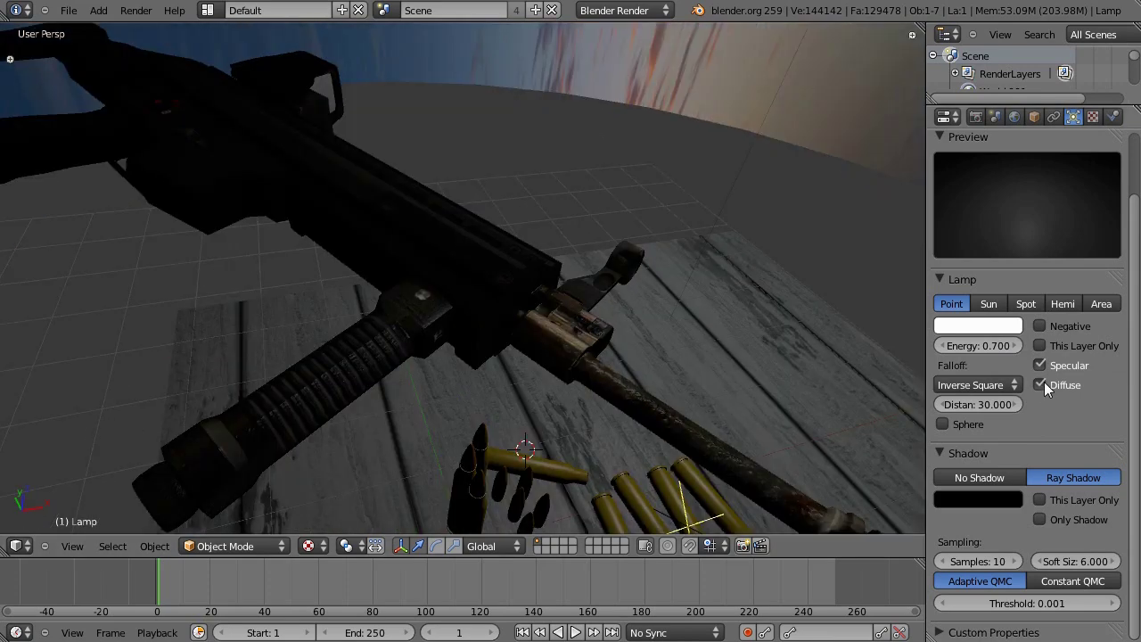
# Step: Turn off the lamp's Diffuse to preview the unlit scene, then turn it back on
pyautogui.click(1041, 384)
pyautogui.moveTo(652, 387); pyautogui.dragTo(753, 403, button='middle')
pyautogui.moveTo(664, 334); pyautogui.dragTo(477, 459, button='middle')
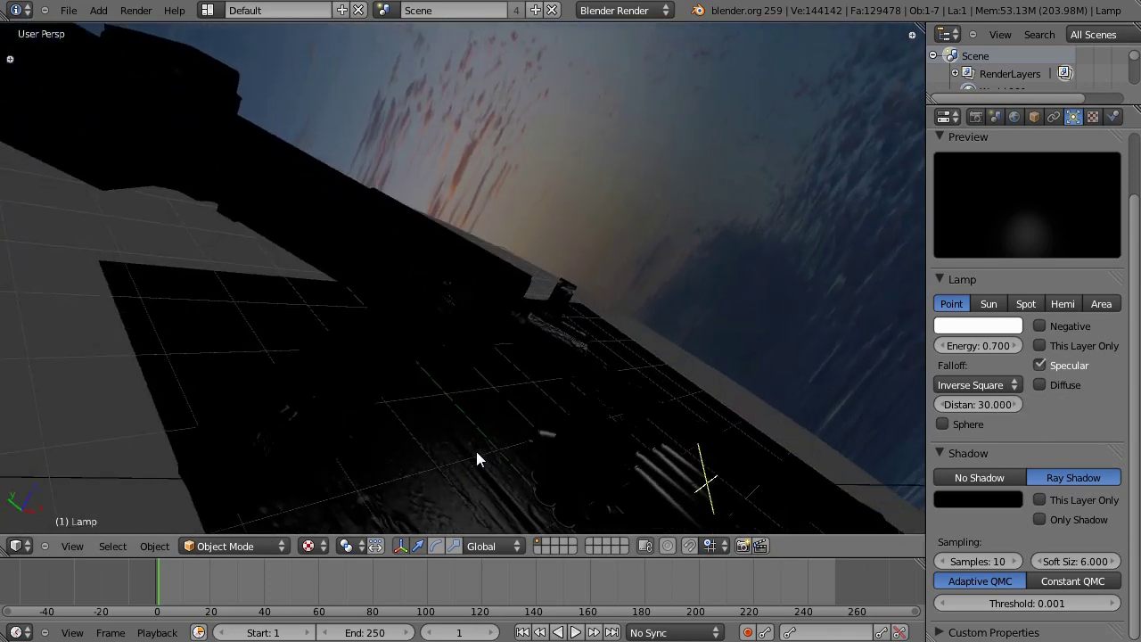
pyautogui.moveTo(656, 318); pyautogui.dragTo(709, 343, button='middle')
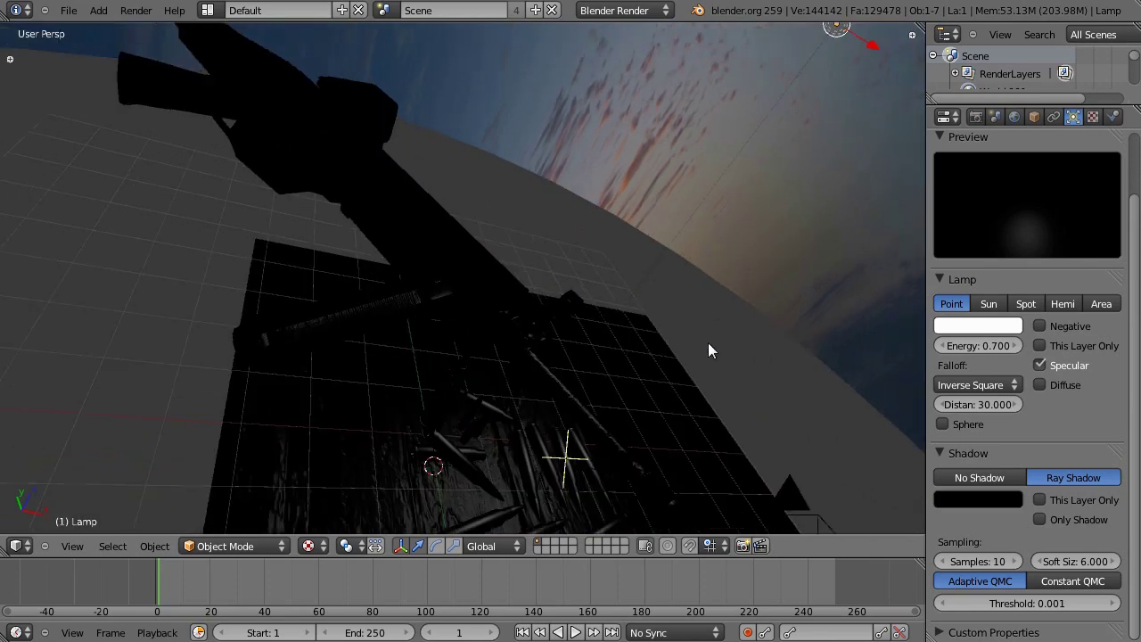
pyautogui.moveTo(720, 291); pyautogui.dragTo(678, 363, button='middle')
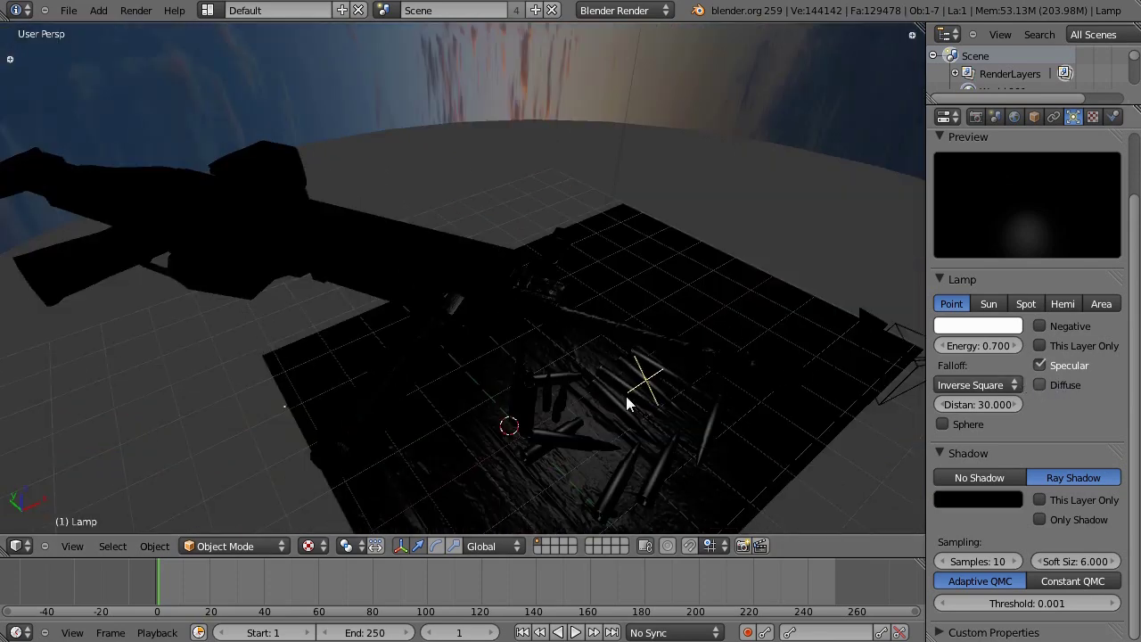
pyautogui.moveTo(626, 403); pyautogui.dragTo(820, 440, button='middle')
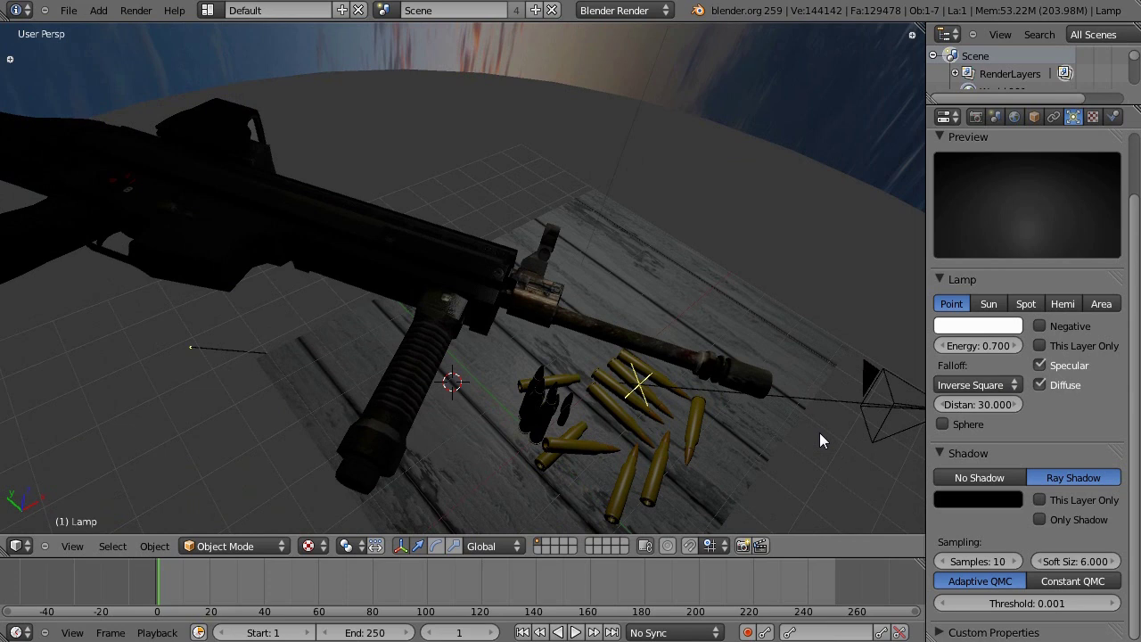
# Step: Select the camera and split the 3D view into two areas at the middle
pyautogui.rightClick(878, 410)
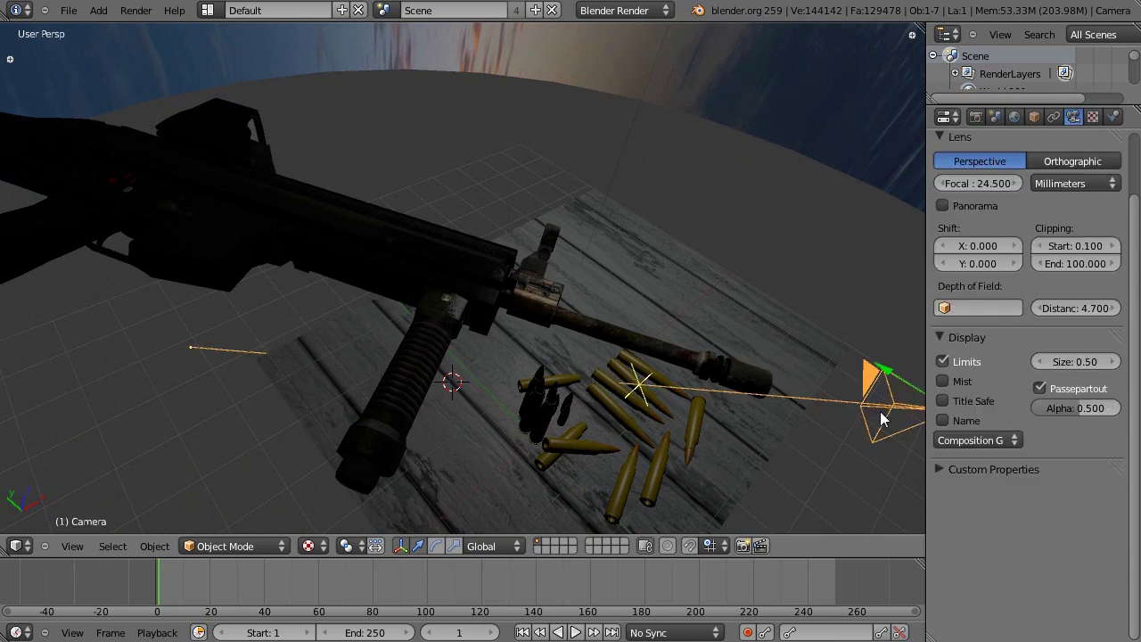
pyautogui.rightClick(426, 558)
pyautogui.click(426, 558)
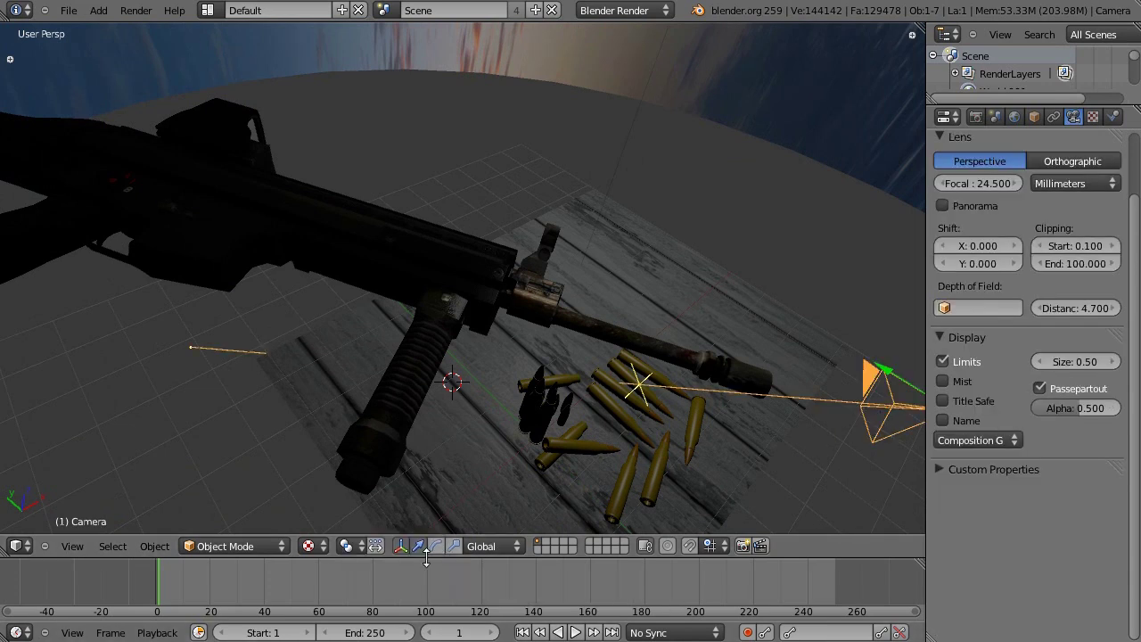
pyautogui.click(457, 482)
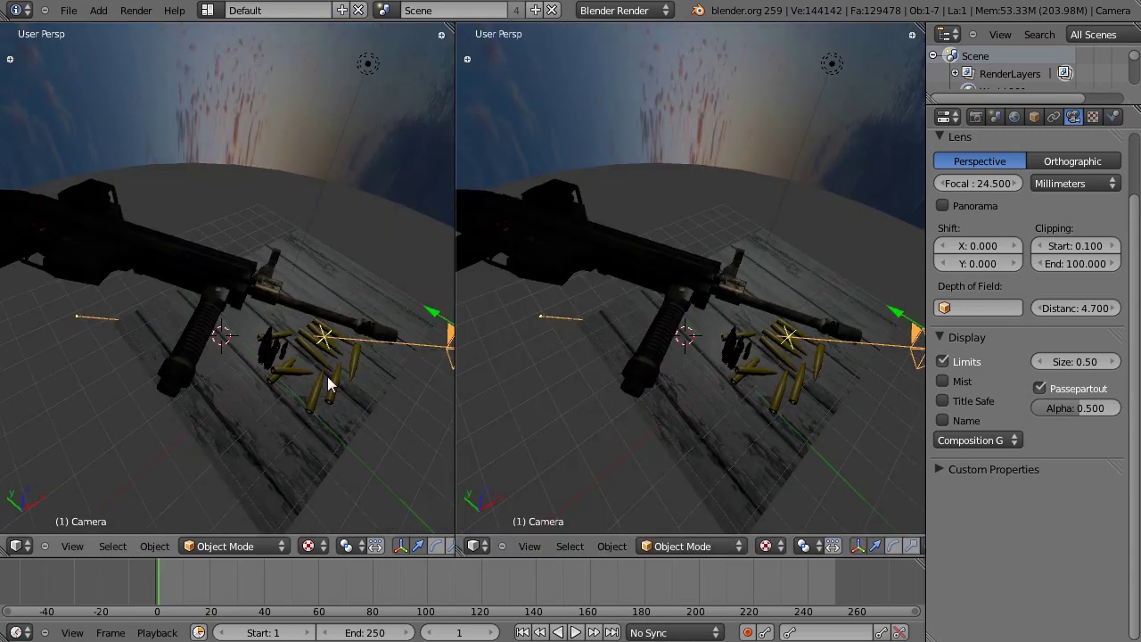
# Step: Show the compositing nodes on the left and the render result on the right
pyautogui.click(16, 546)
pyautogui.click(111, 375)
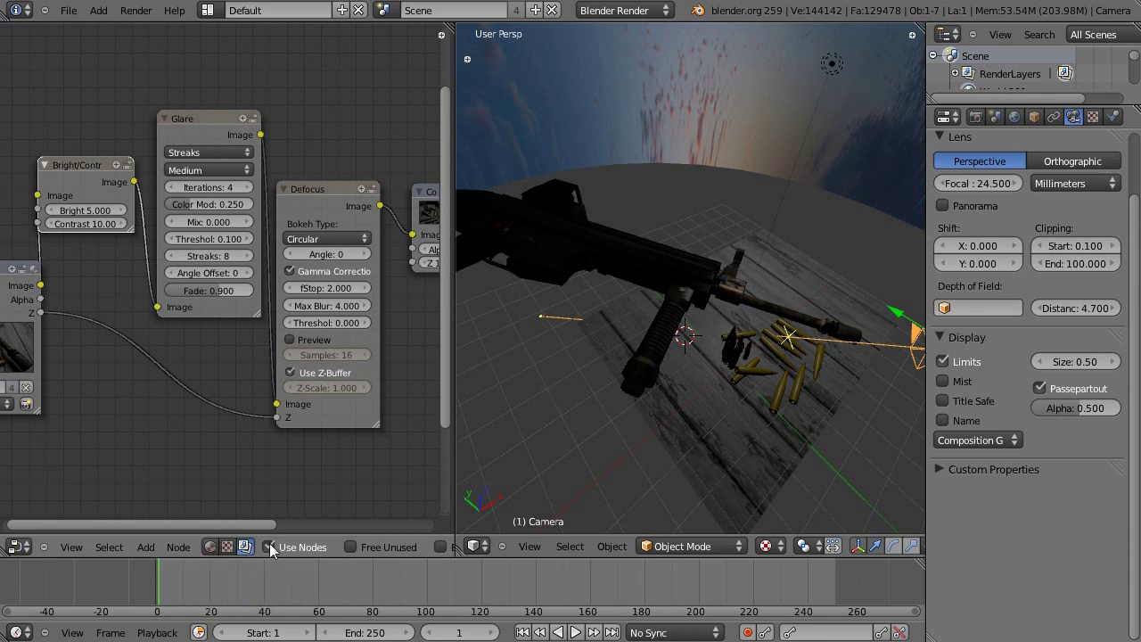
pyautogui.moveTo(240, 402); pyautogui.dragTo(350, 395, button='middle')
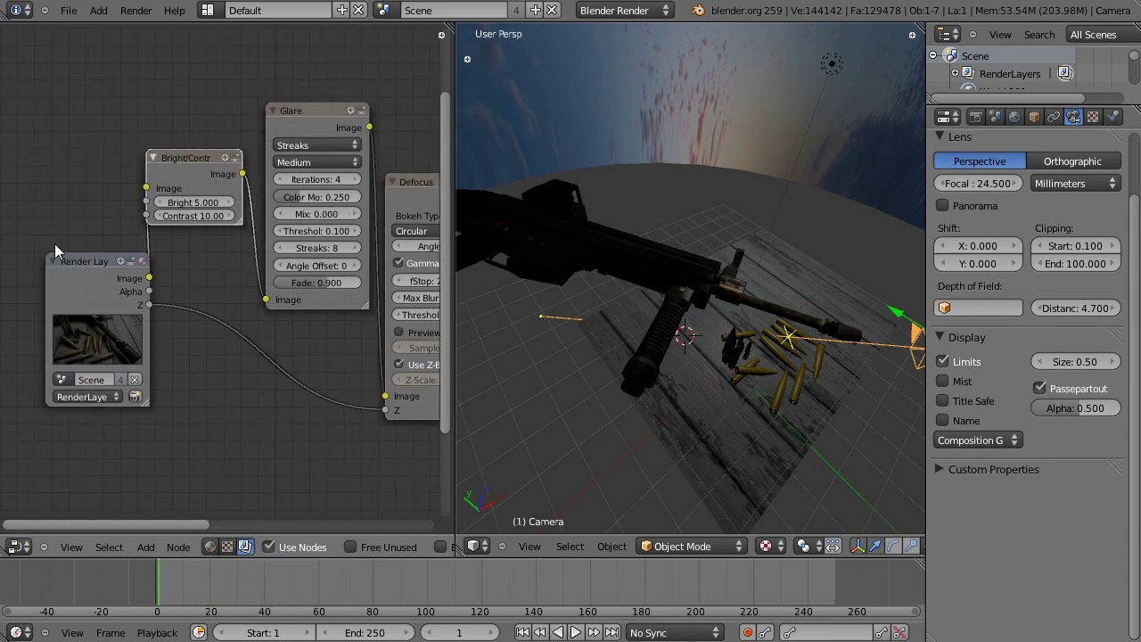
pyautogui.moveTo(105, 261); pyautogui.dragTo(405, 354, button='middle')
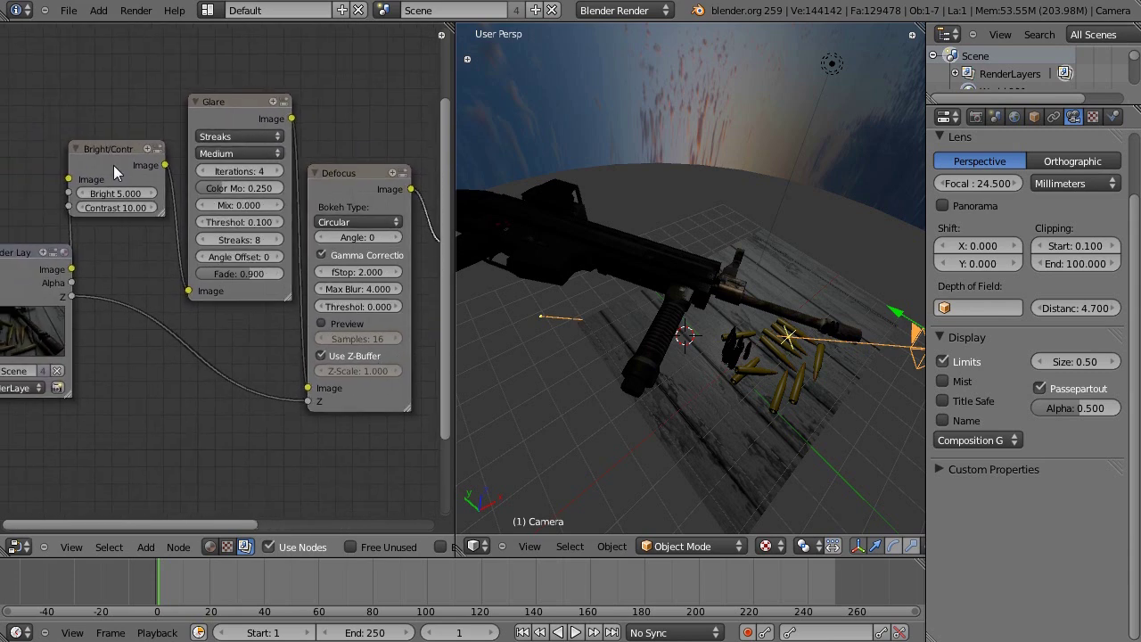
pyautogui.rightClick(244, 101)
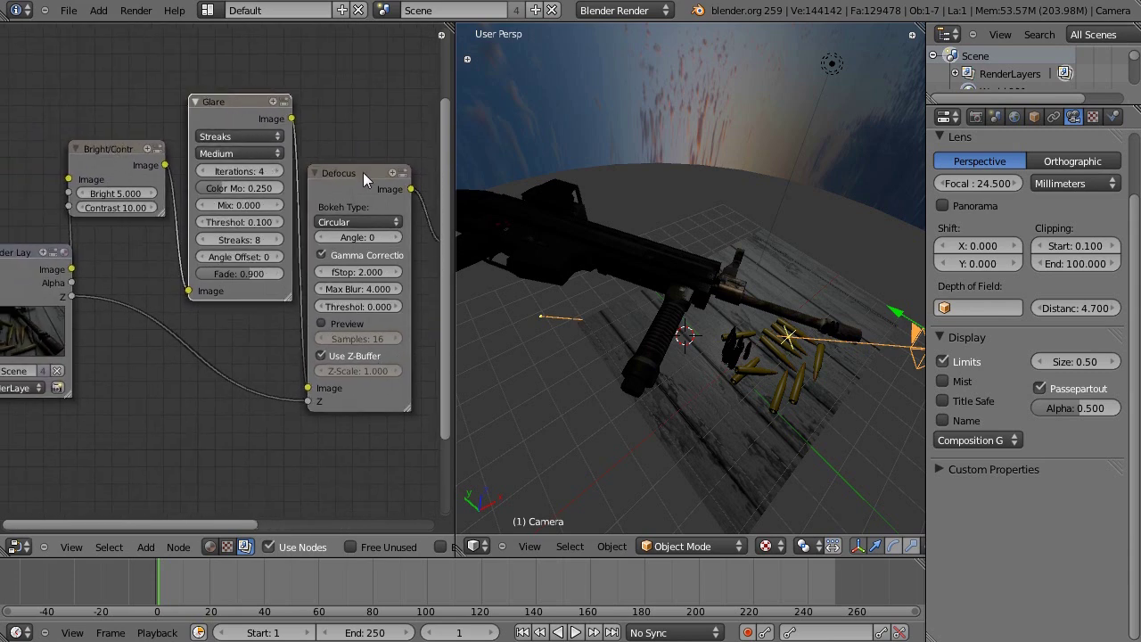
pyautogui.click(479, 547)
pyautogui.click(517, 431)
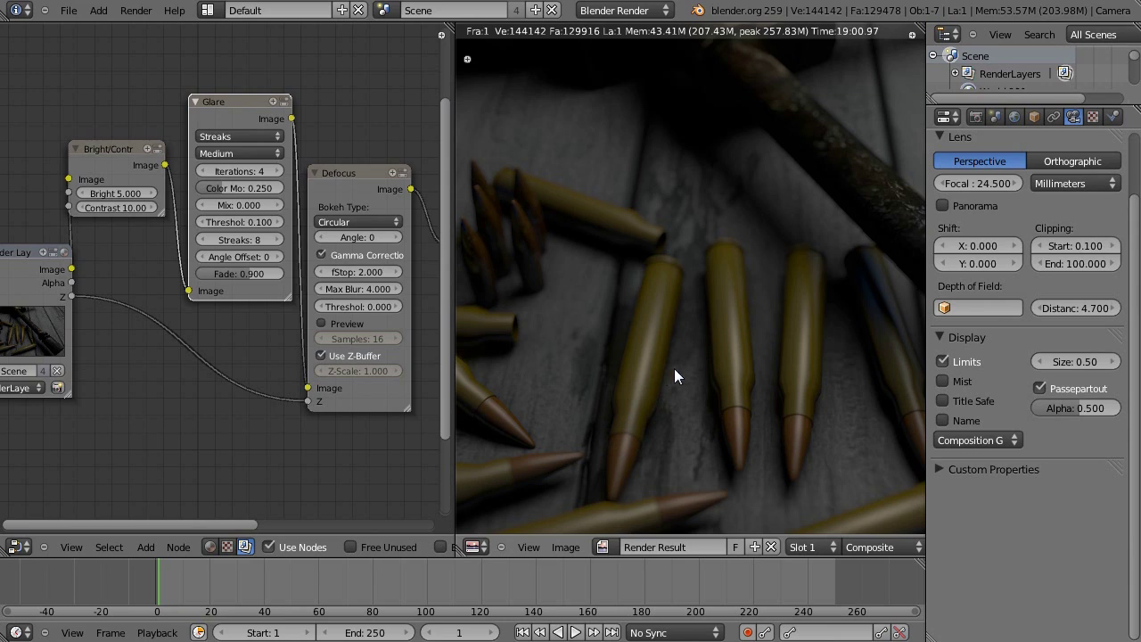
pyautogui.moveTo(674, 368); pyautogui.dragTo(479, 416, button='middle')
pyautogui.moveTo(675, 476); pyautogui.dragTo(696, 409, button='middle')
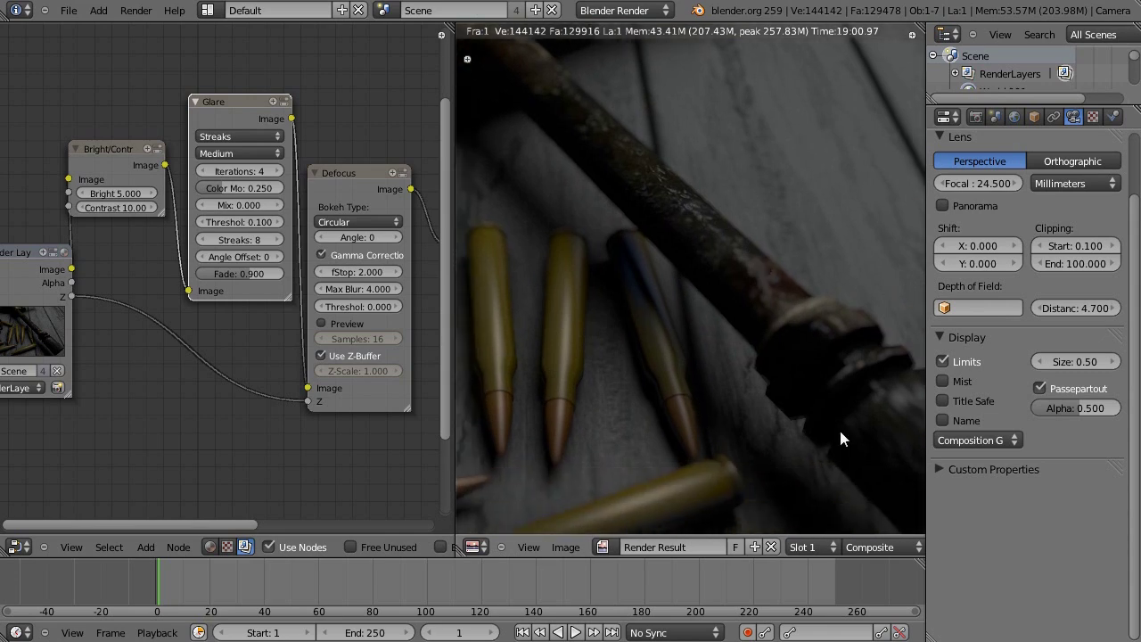
pyautogui.moveTo(862, 441); pyautogui.dragTo(569, 319, button='middle')
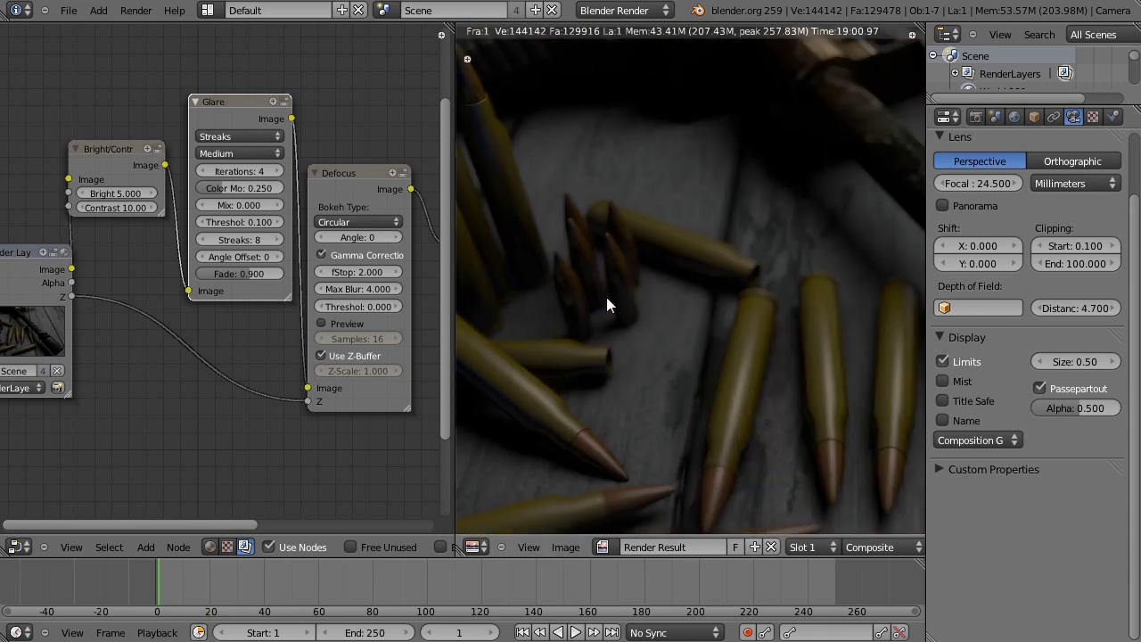
pyautogui.moveTo(652, 331); pyautogui.dragTo(482, 309, button='middle')
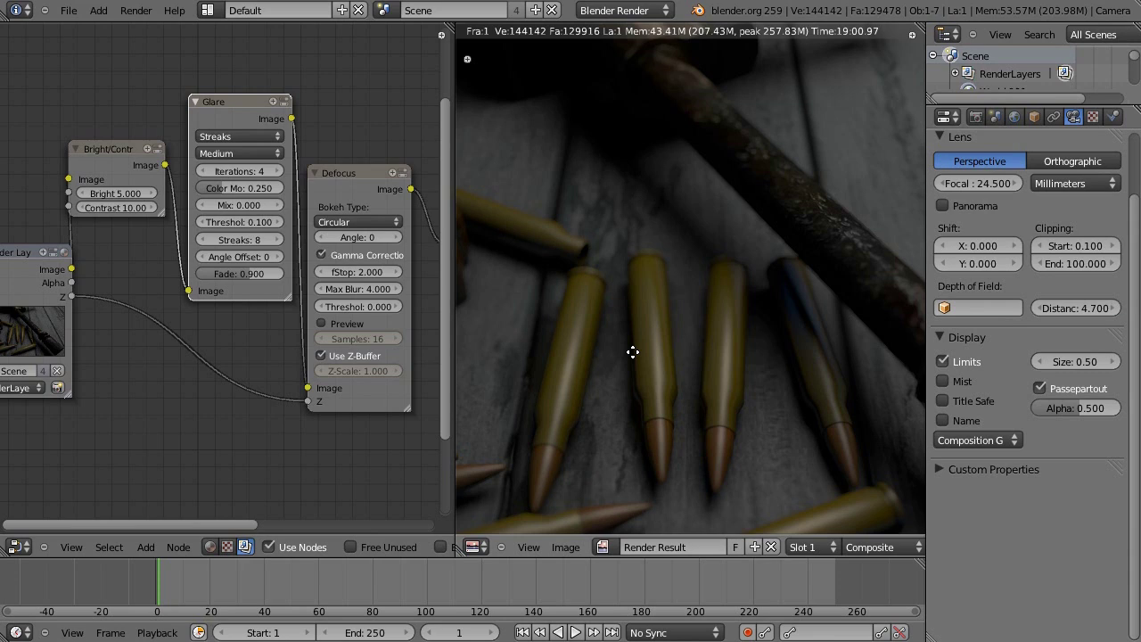
pyautogui.moveTo(632, 352); pyautogui.dragTo(511, 349, button='middle')
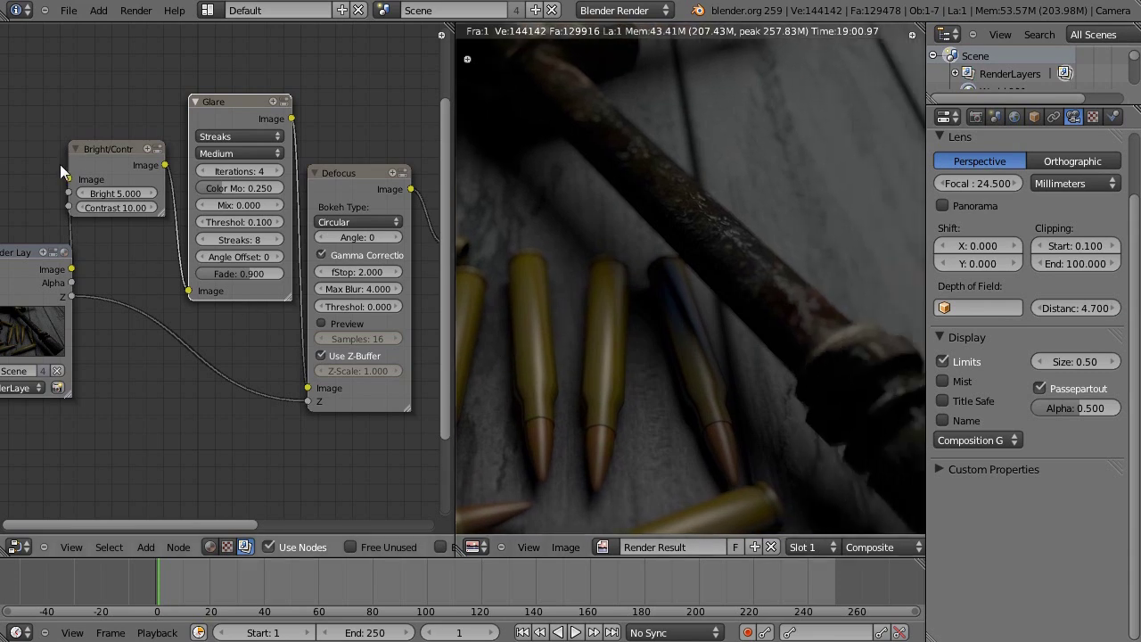
pyautogui.moveTo(161, 266); pyautogui.dragTo(186, 288, button='middle')
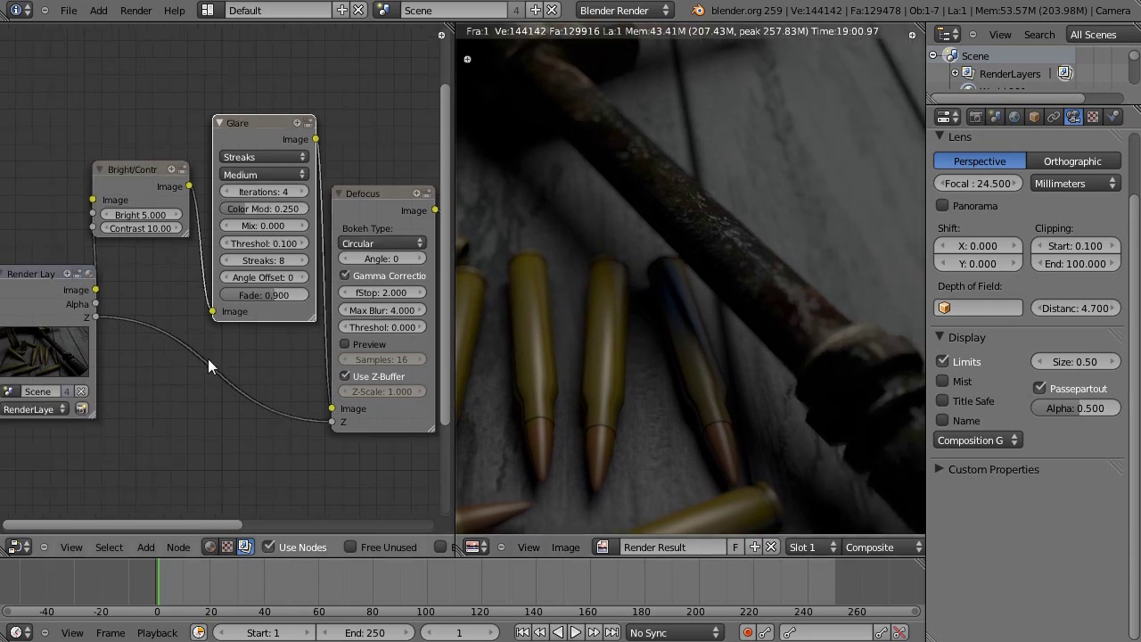
# Step: Browse the Add menu's node types without adding anything
pyautogui.click(151, 550)
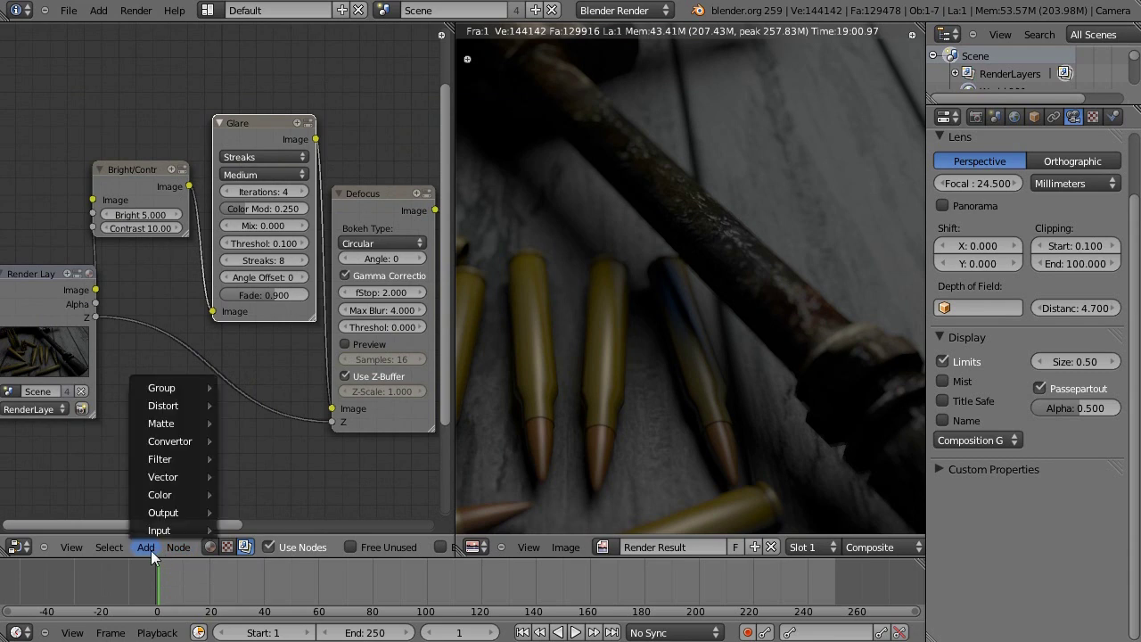
pyautogui.moveTo(165, 488)
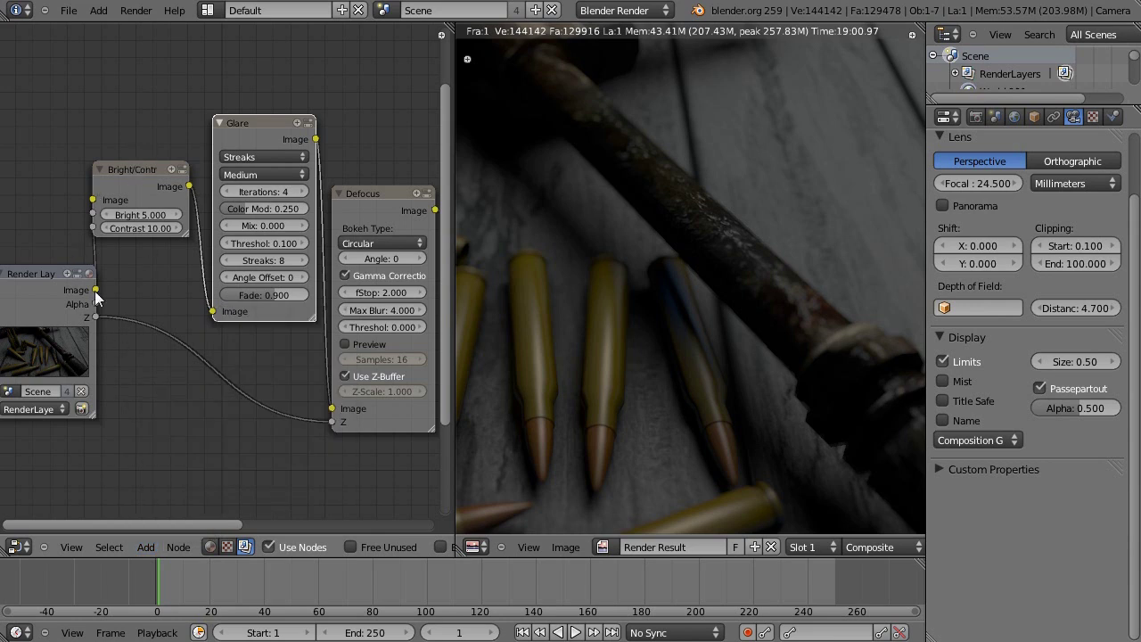
pyautogui.keyDown('ctrl'); pyautogui.hscroll(5, 91, 196); pyautogui.keyUp('ctrl')
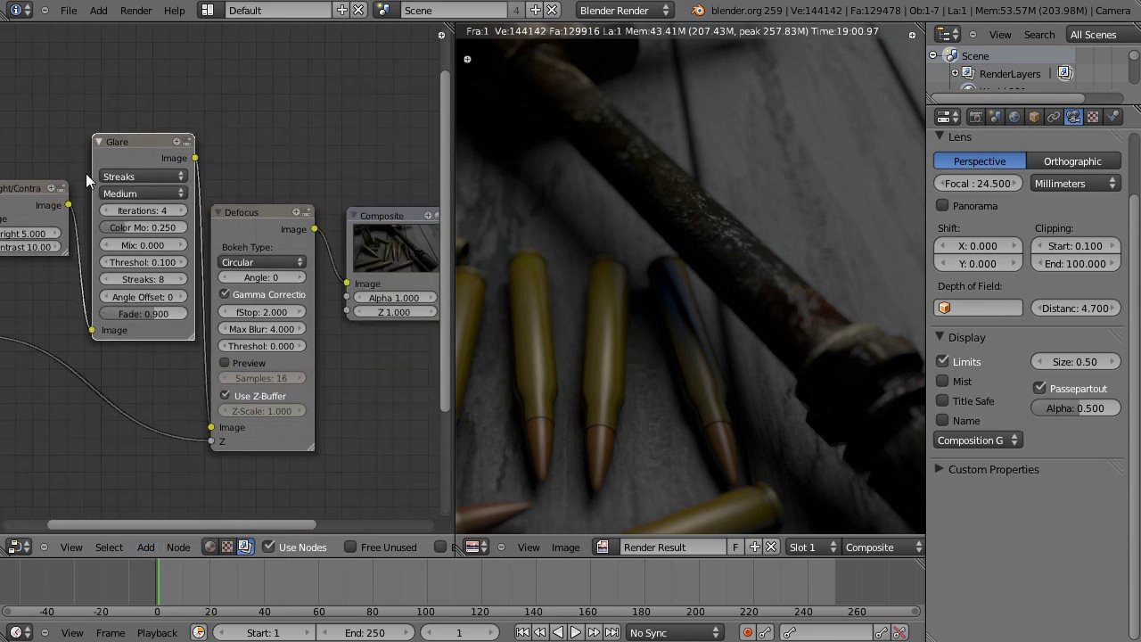
pyautogui.keyDown('ctrl'); pyautogui.hscroll(-3, 350, 282); pyautogui.keyUp('ctrl')
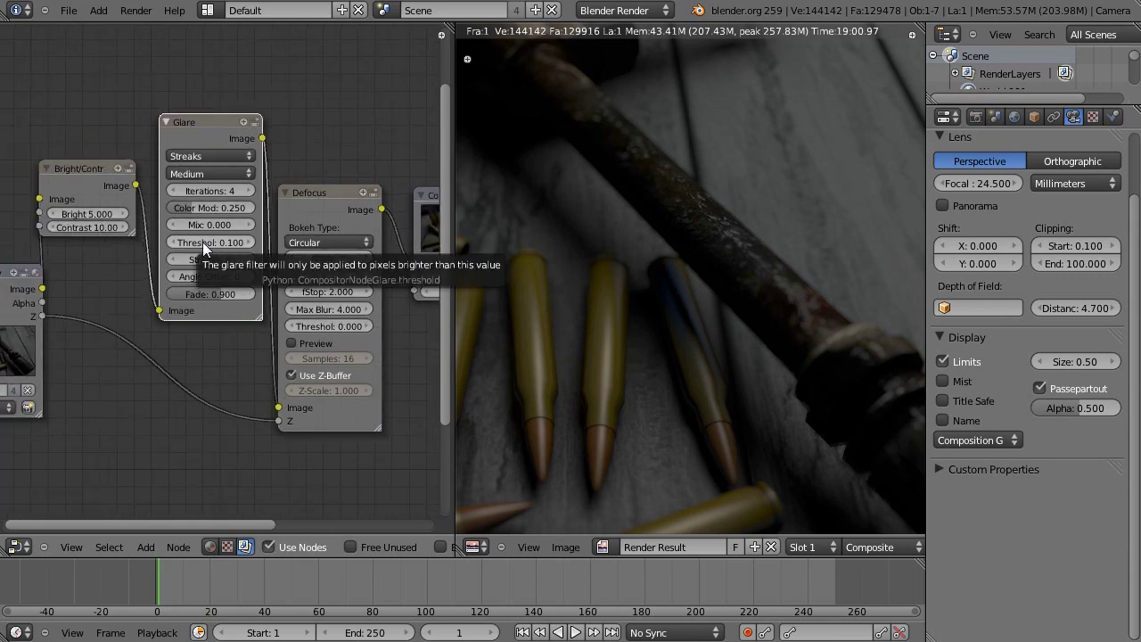
# Step: Move the Bright/Contrast node slightly lower-right, keeping its connections unchanged
pyautogui.click(78, 169)
pyautogui.moveTo(78, 166); pyautogui.dragTo(91, 190)
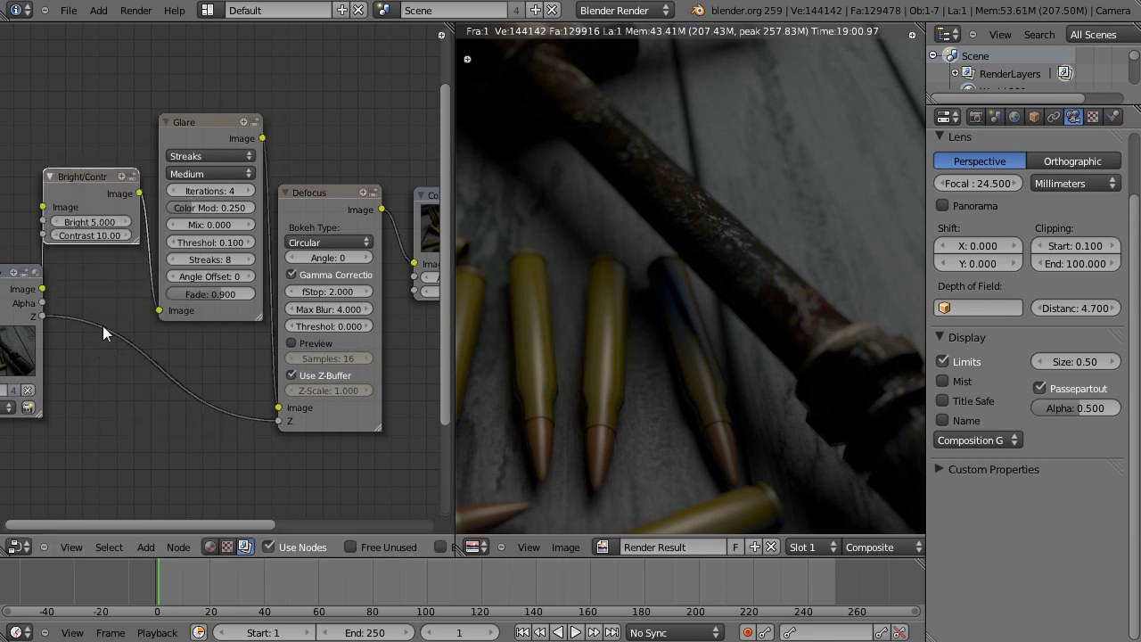
pyautogui.moveTo(253, 378); pyautogui.dragTo(208, 380, button='middle')
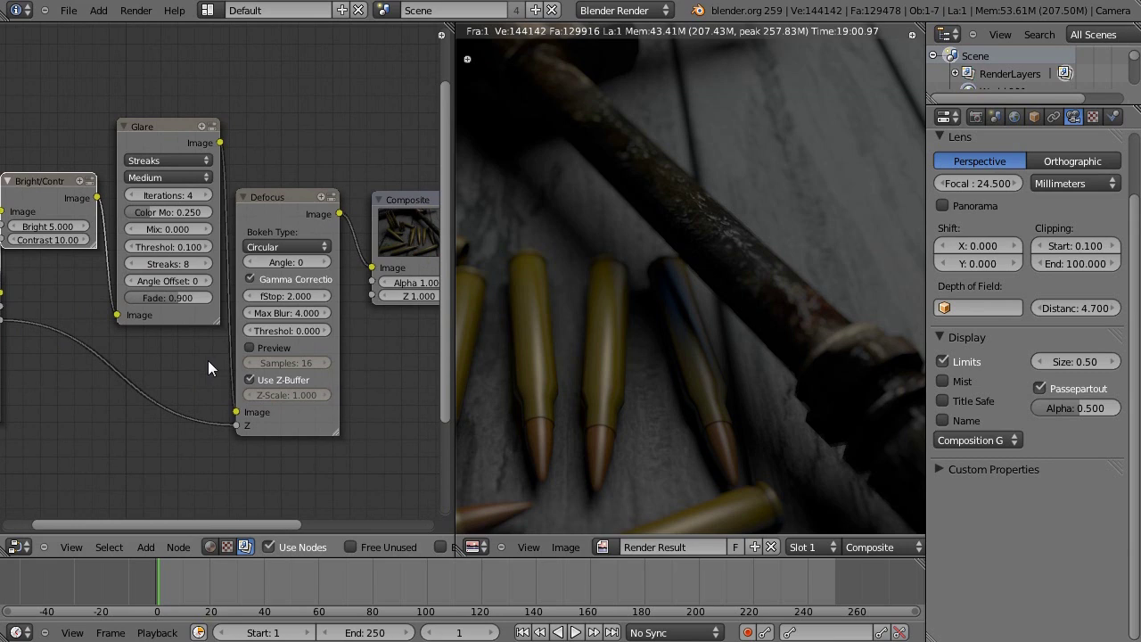
pyautogui.click(150, 547)
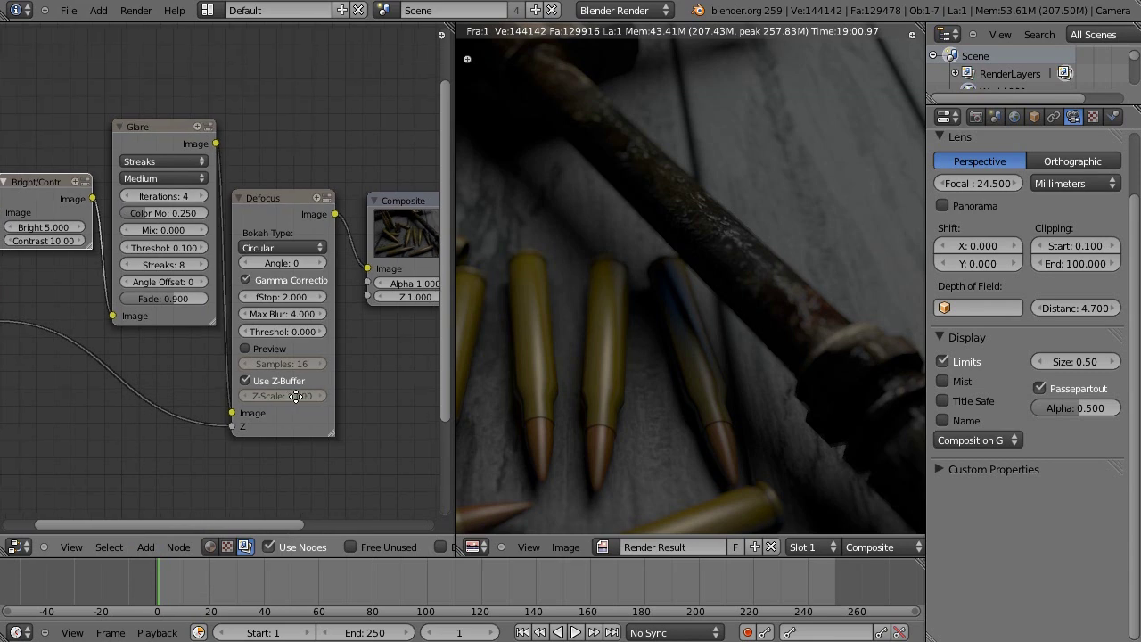
pyautogui.moveTo(274, 351); pyautogui.dragTo(241, 358, button='middle')
# Step: Check the Glare node's quality choices, leaving it at Medium
pyautogui.moveTo(239, 270); pyautogui.dragTo(347, 329, button='middle')
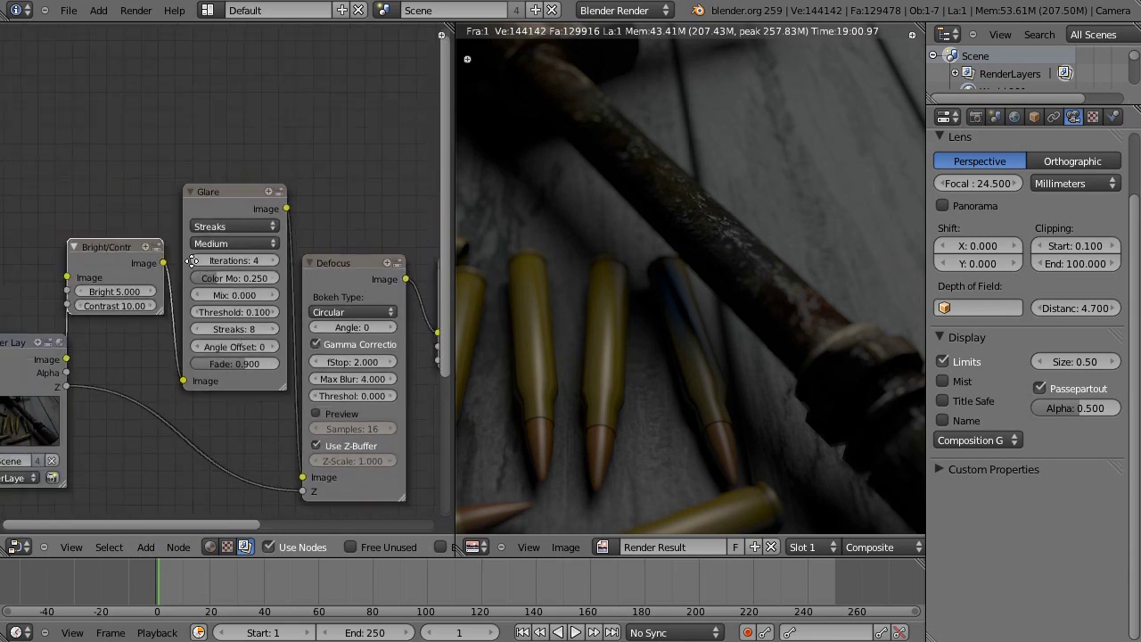
pyautogui.moveTo(243, 276); pyautogui.dragTo(153, 234, button='middle')
pyautogui.click(140, 198)
pyautogui.click(136, 201)
pyautogui.click(136, 201)
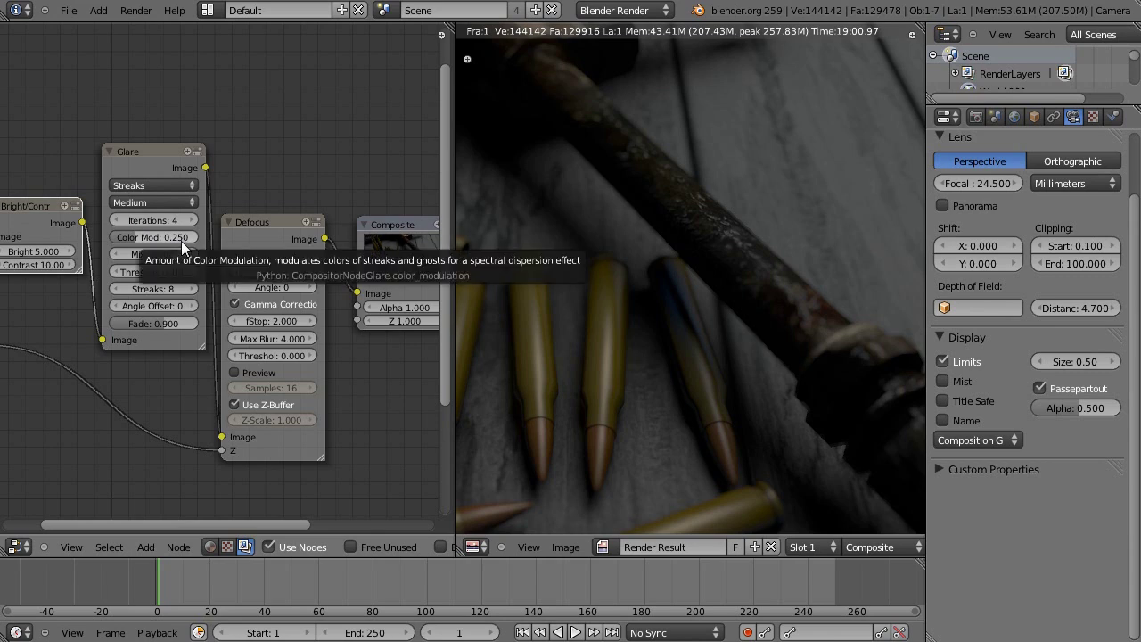
# Step: Pan the render image and node graph to the Render Layers node, then bring up the right panel's editor types
pyautogui.keyDown('ctrl'); pyautogui.hscroll(2, 215, 232); pyautogui.keyUp('ctrl')
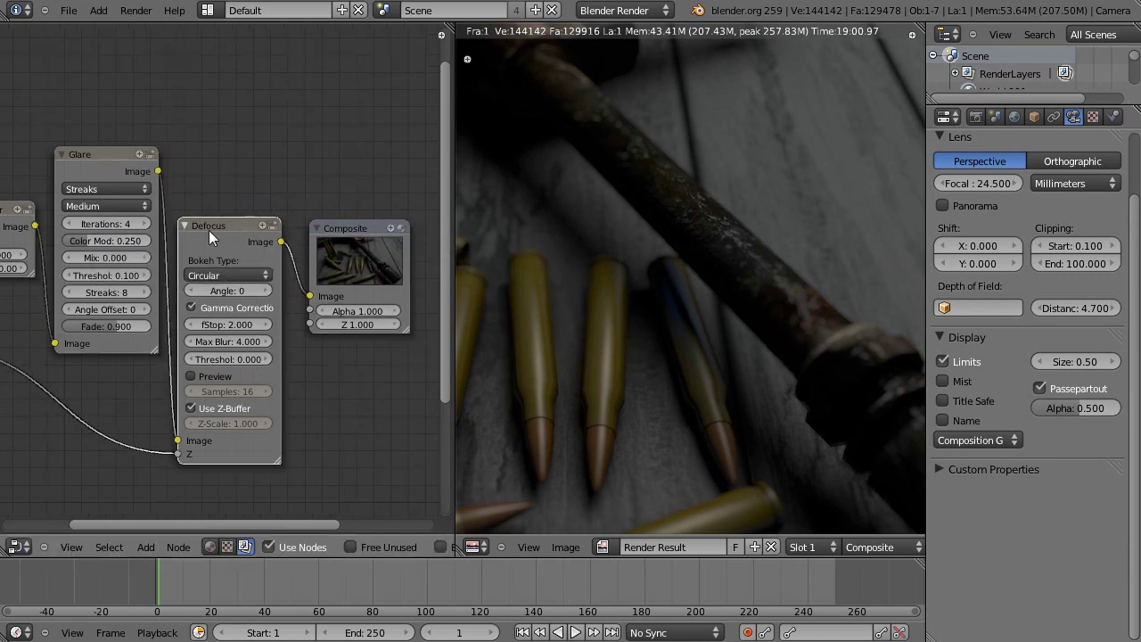
pyautogui.keyDown('ctrl'); pyautogui.hscroll(-1, 207, 267); pyautogui.keyUp('ctrl')
pyautogui.keyDown('shift'); pyautogui.scroll(-1, 207, 268); pyautogui.keyUp('shift')
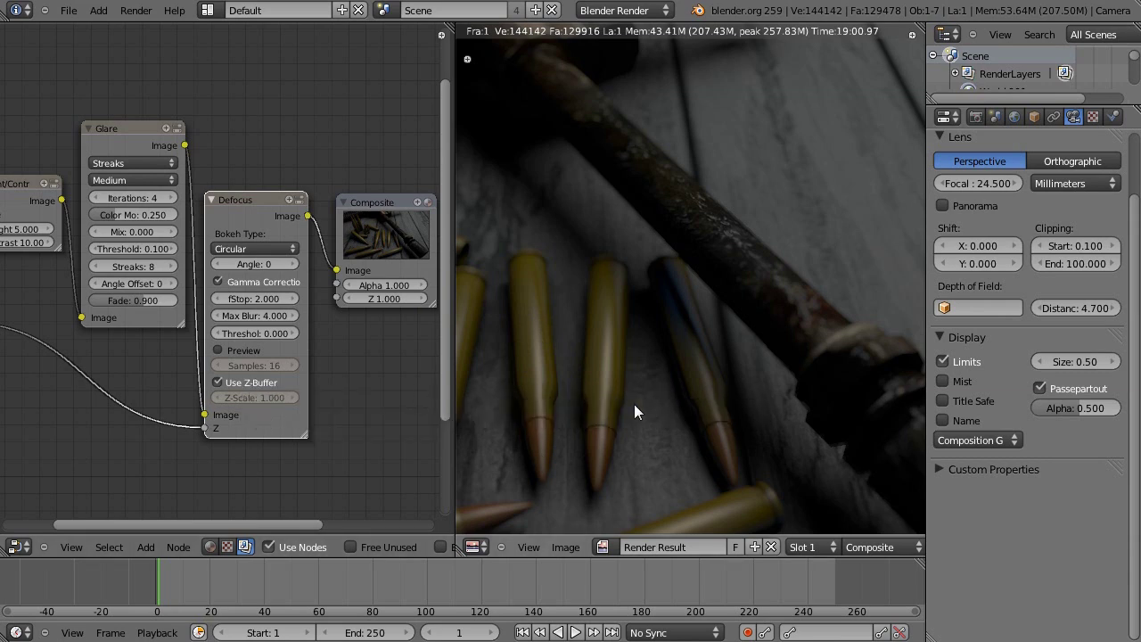
pyautogui.moveTo(723, 401); pyautogui.dragTo(627, 366, button='middle')
pyautogui.moveTo(340, 332); pyautogui.dragTo(289, 312, button='middle')
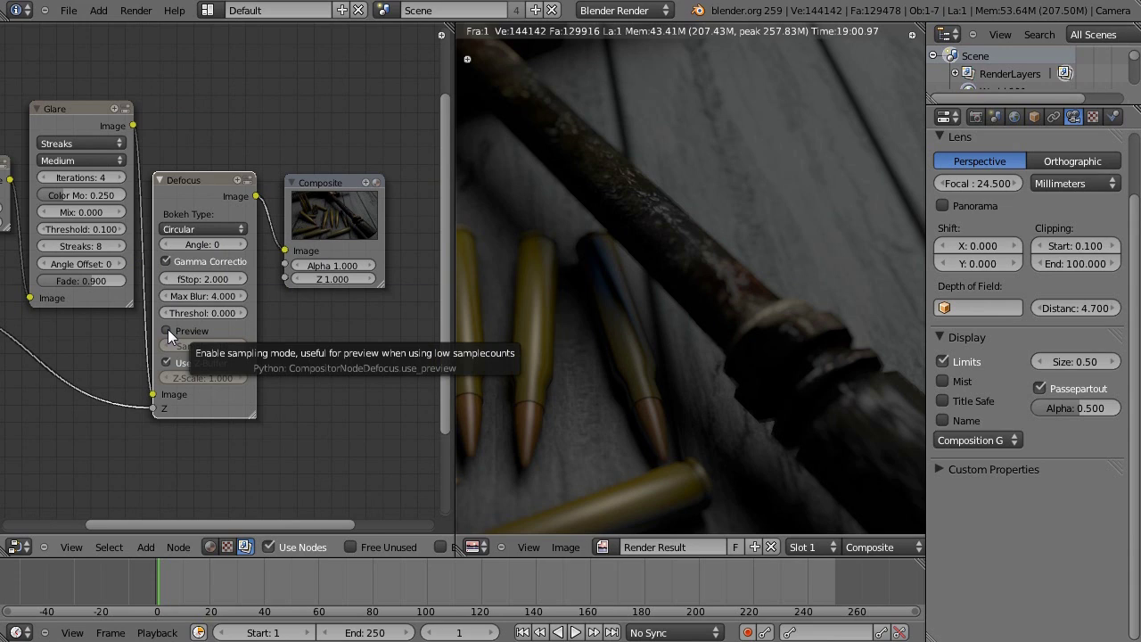
pyautogui.moveTo(249, 282); pyautogui.dragTo(314, 319, button='middle')
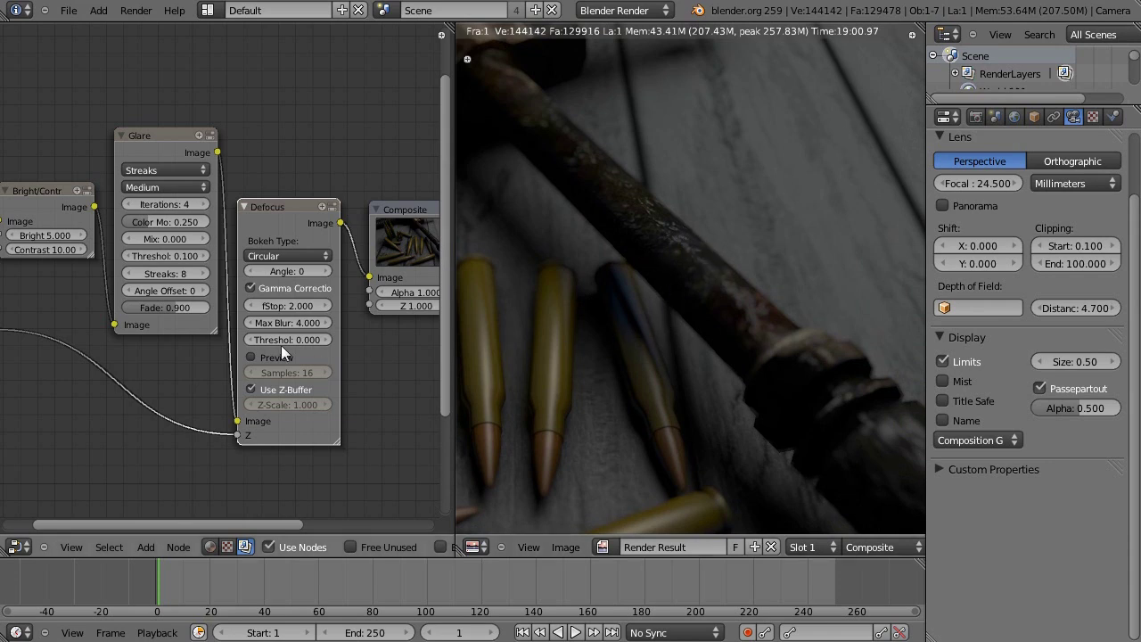
pyautogui.moveTo(301, 407); pyautogui.dragTo(306, 374, button='middle')
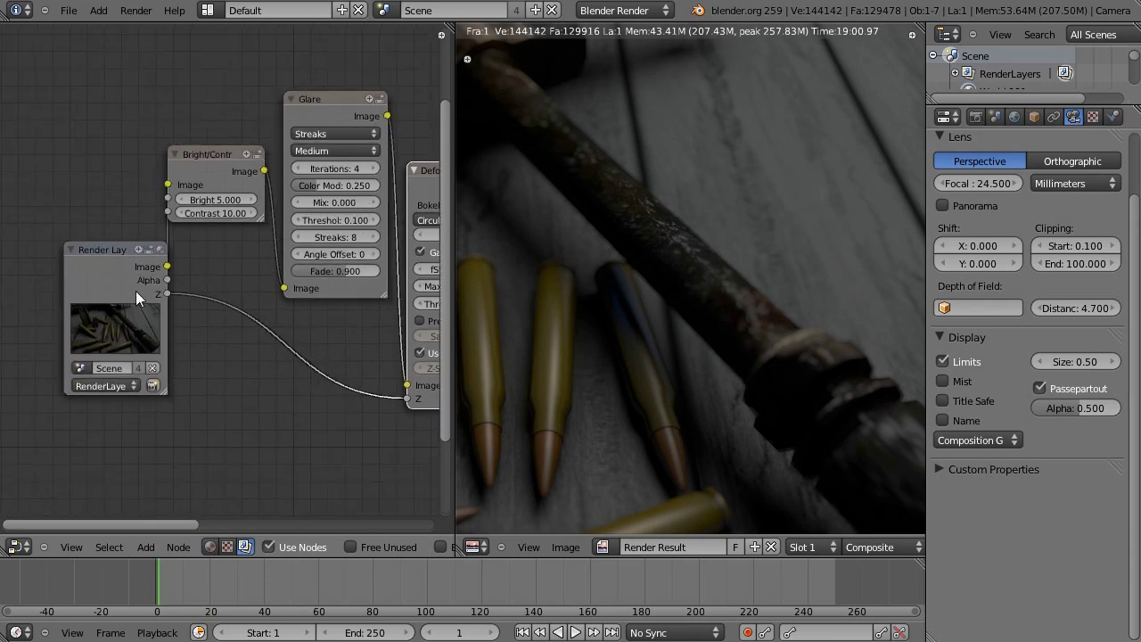
pyautogui.moveTo(140, 298); pyautogui.dragTo(87, 293, button='middle')
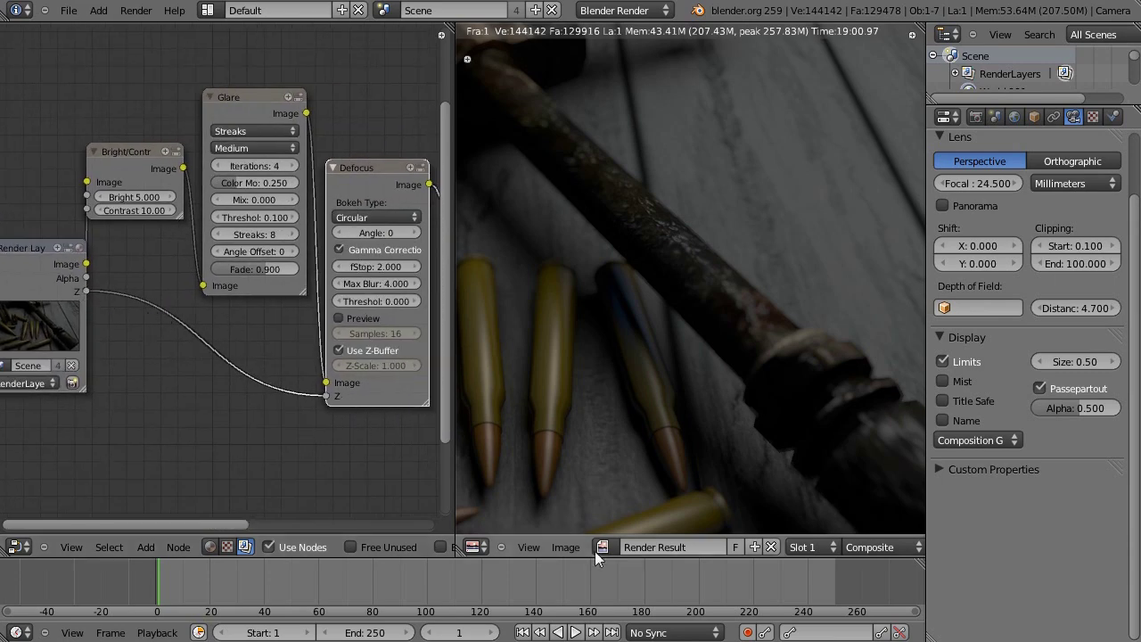
pyautogui.click(475, 547)
pyautogui.click(486, 533)
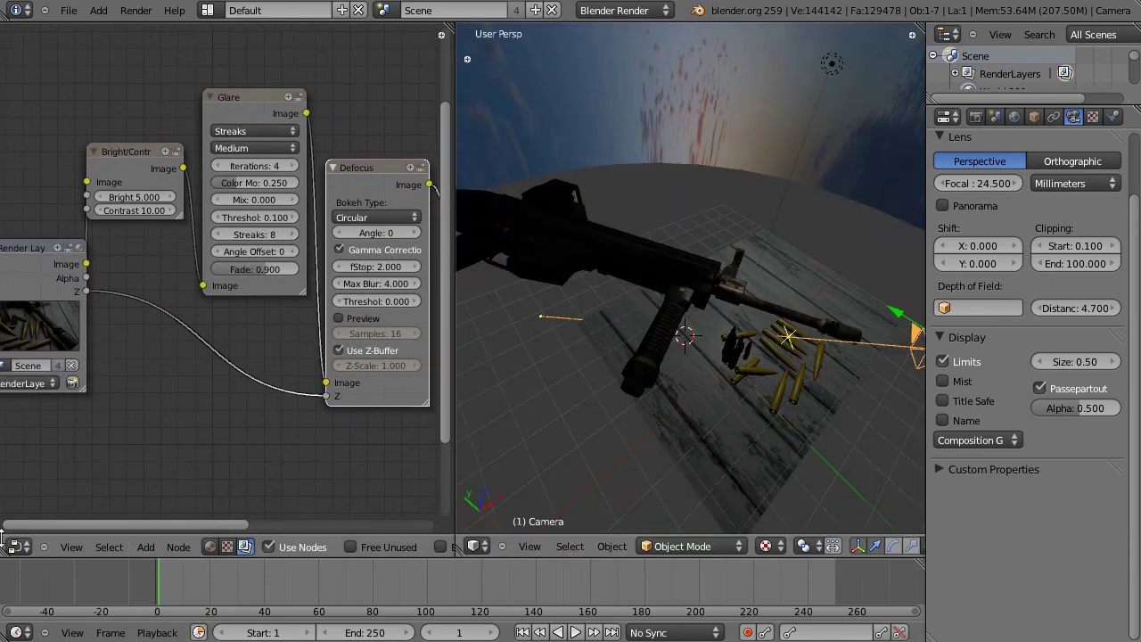
pyautogui.rightClick(455, 505)
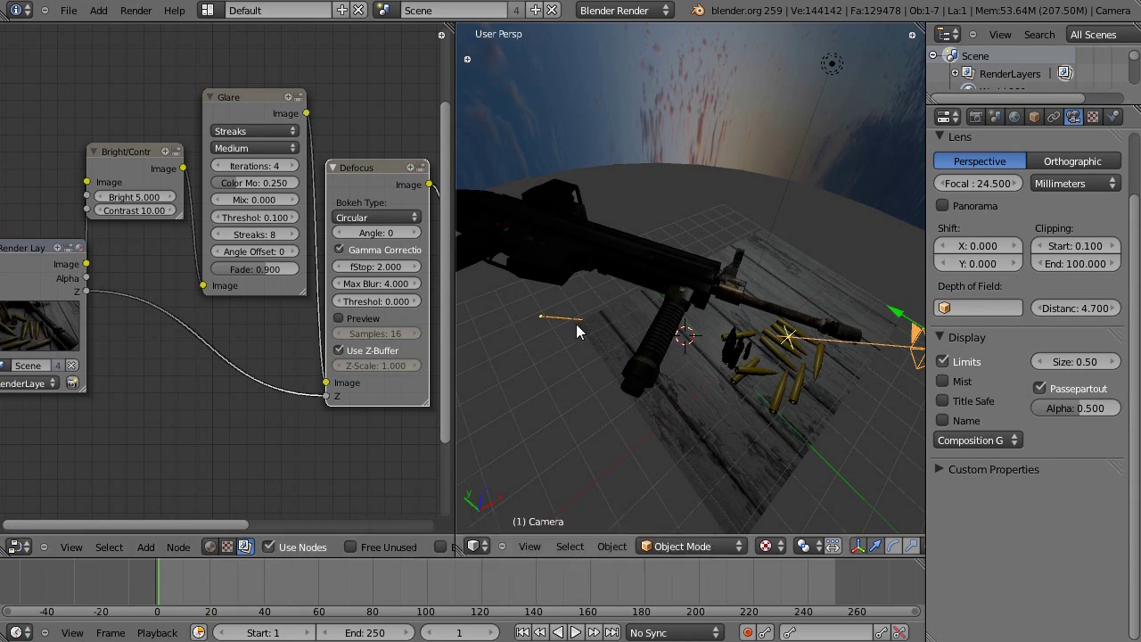
pyautogui.moveTo(749, 392); pyautogui.dragTo(825, 245, button='middle')
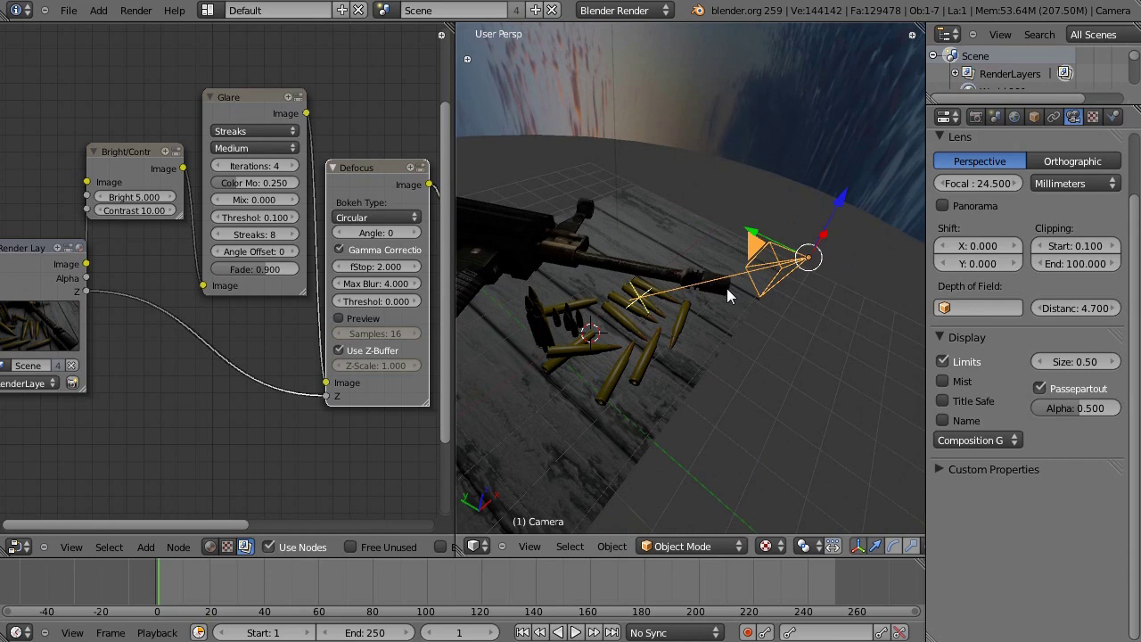
pyautogui.moveTo(891, 374); pyautogui.dragTo(909, 303, button='middle')
pyautogui.scroll(3, 594, 331)
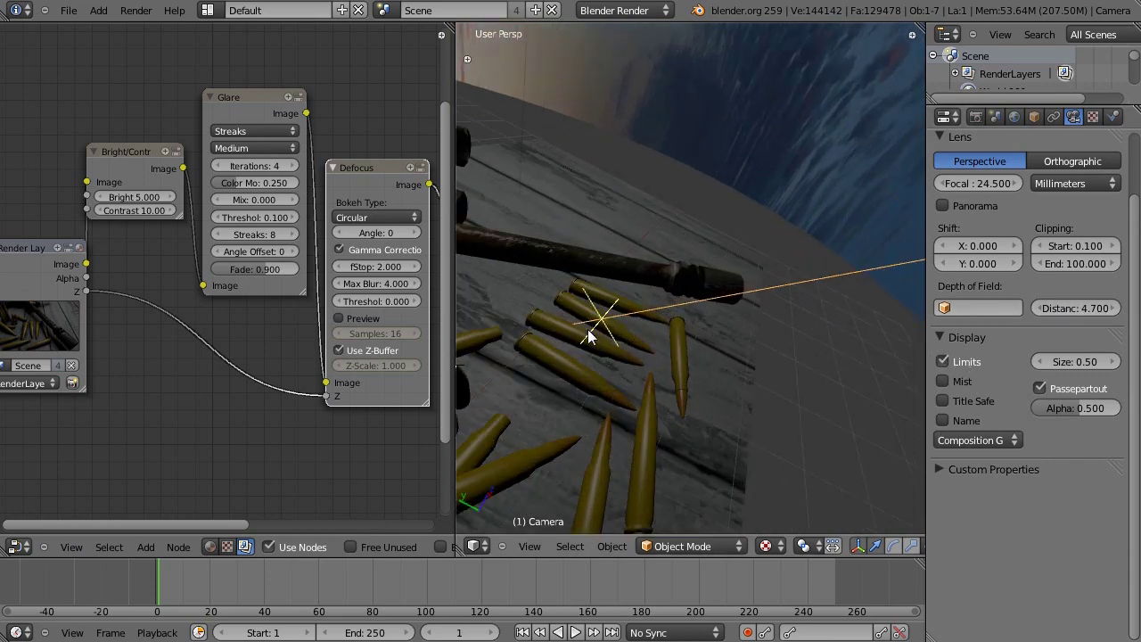
pyautogui.scroll(3, 624, 312)
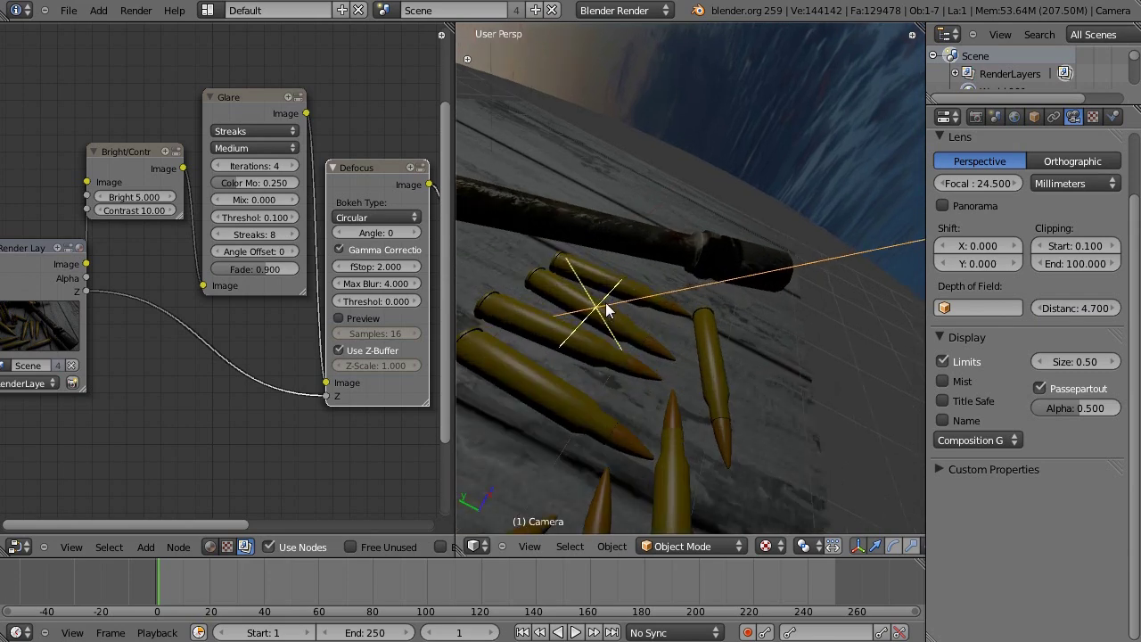
pyautogui.scroll(-5, 589, 330)
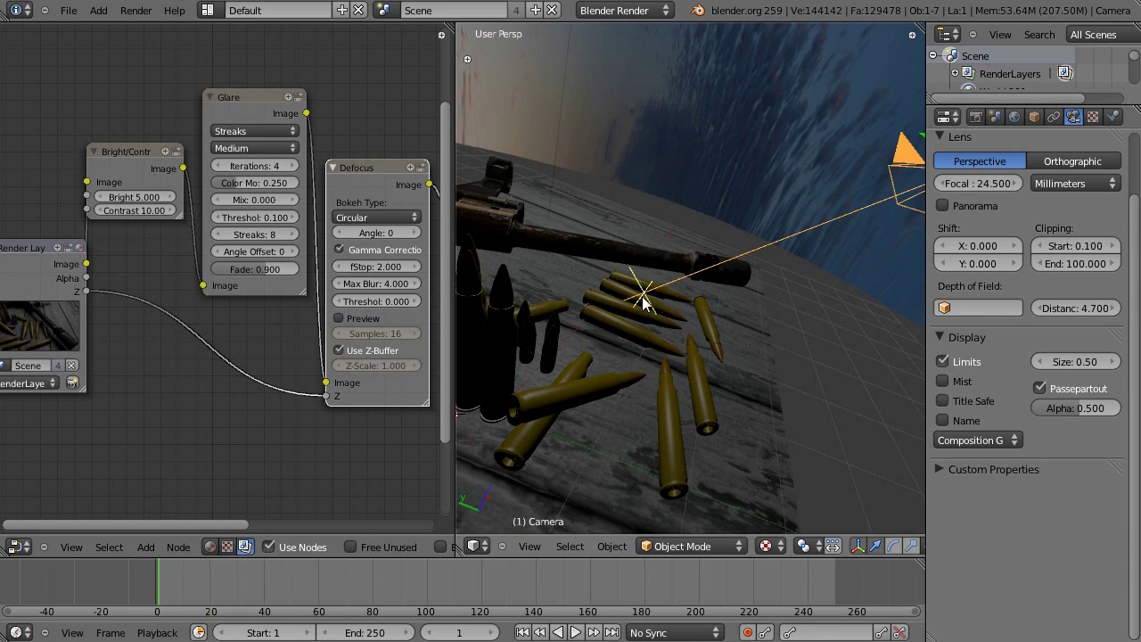
pyautogui.moveTo(644, 301); pyautogui.dragTo(615, 330, button='middle')
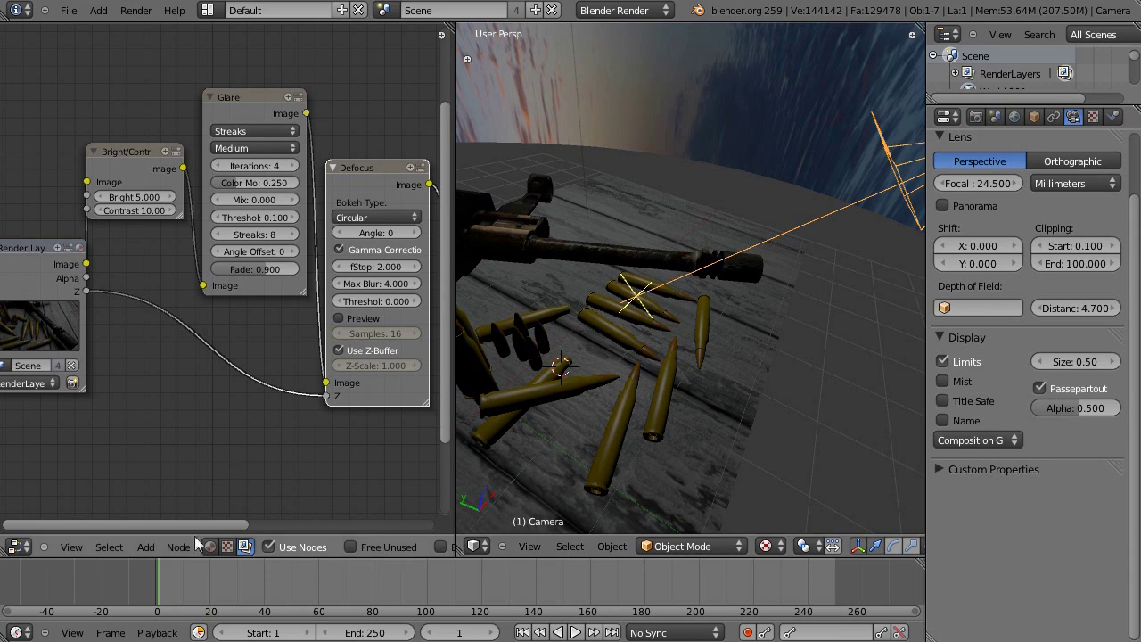
pyautogui.click(146, 546)
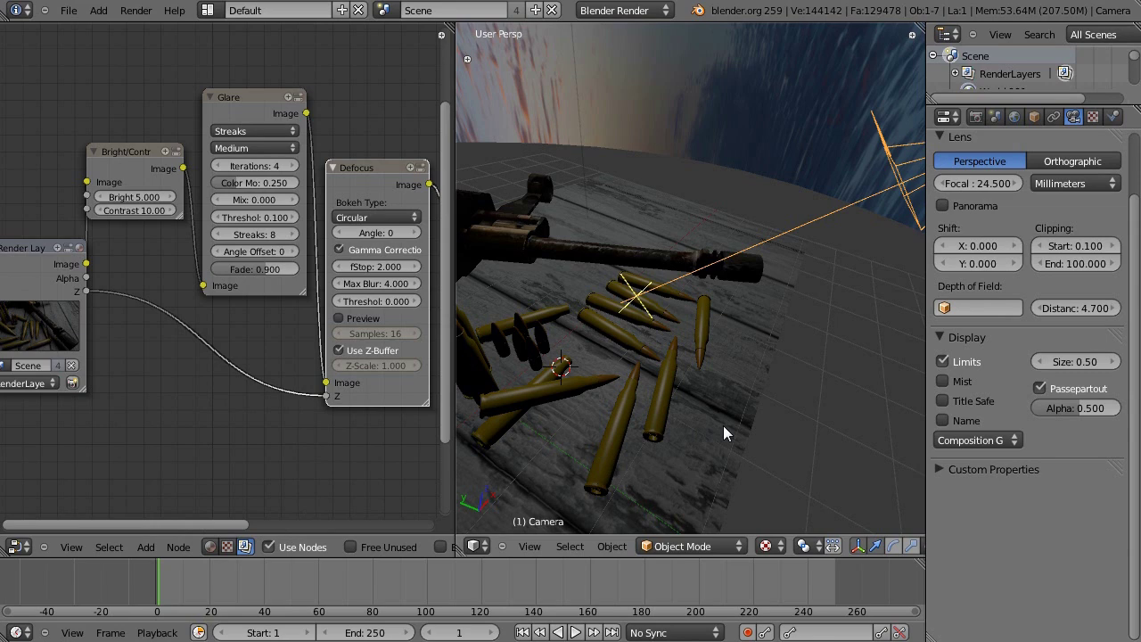
pyautogui.moveTo(723, 426); pyautogui.dragTo(678, 419, button='middle')
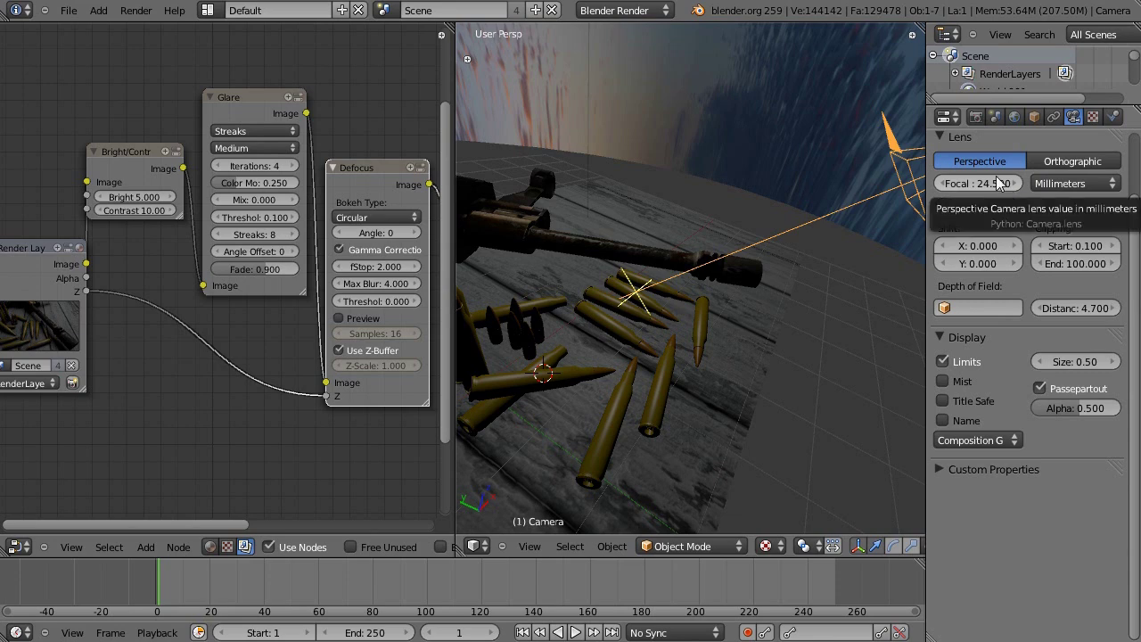
# Step: Preview a longer lens up to about 69.7 mm through the camera, then undo back to 24.5 mm
pyautogui.press('KP_0')
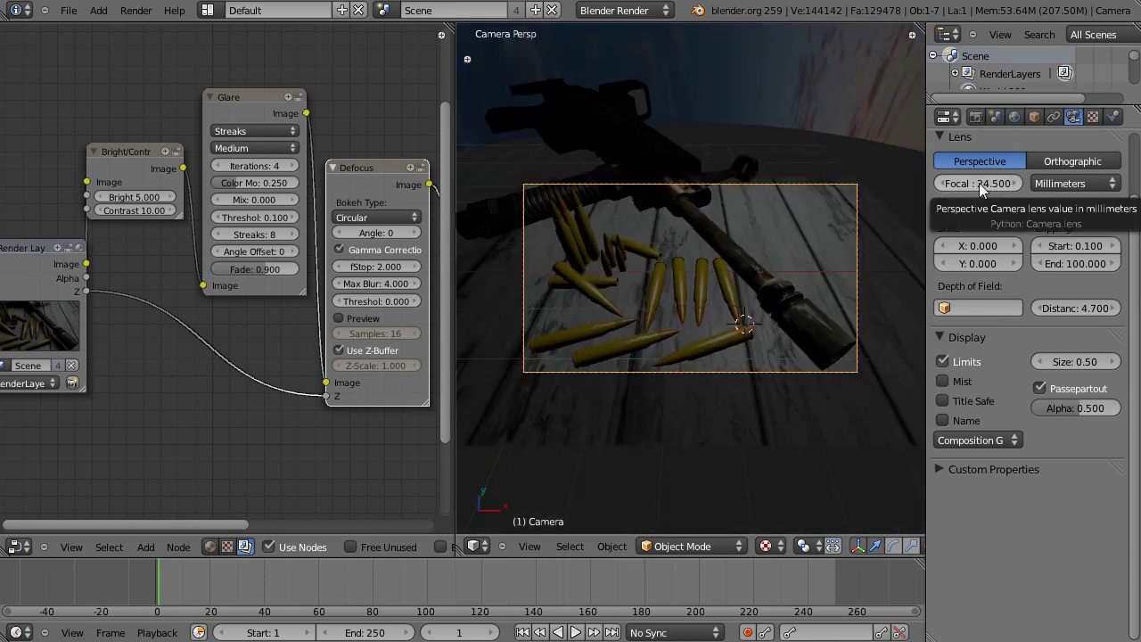
pyautogui.moveTo(980, 185); pyautogui.dragTo(996, 284)
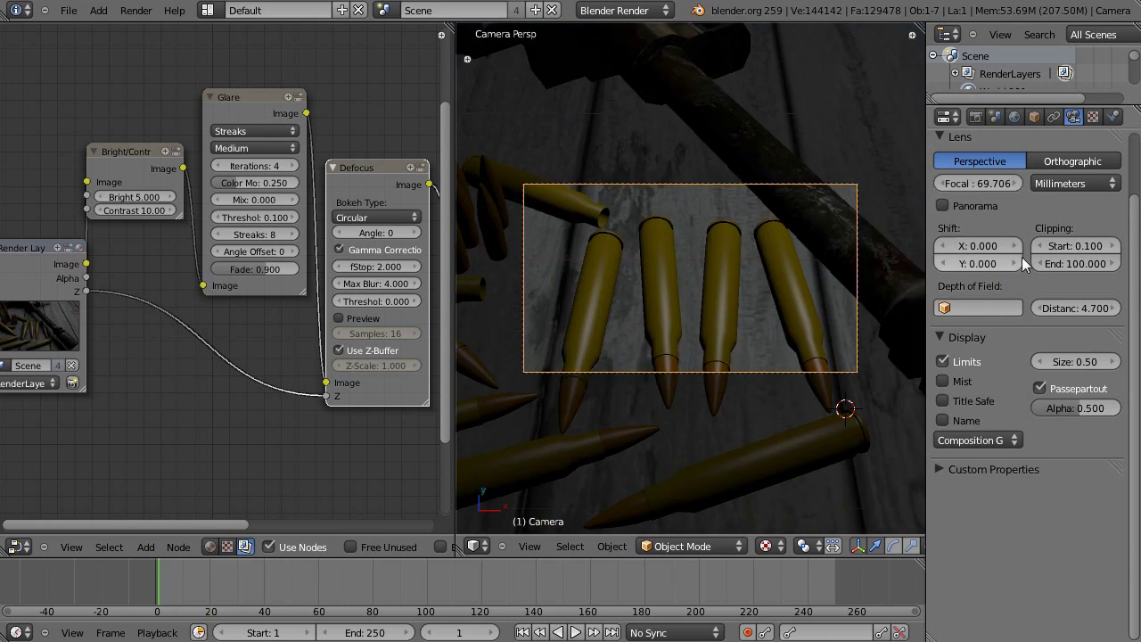
pyautogui.hotkey('ctrl', 'z')
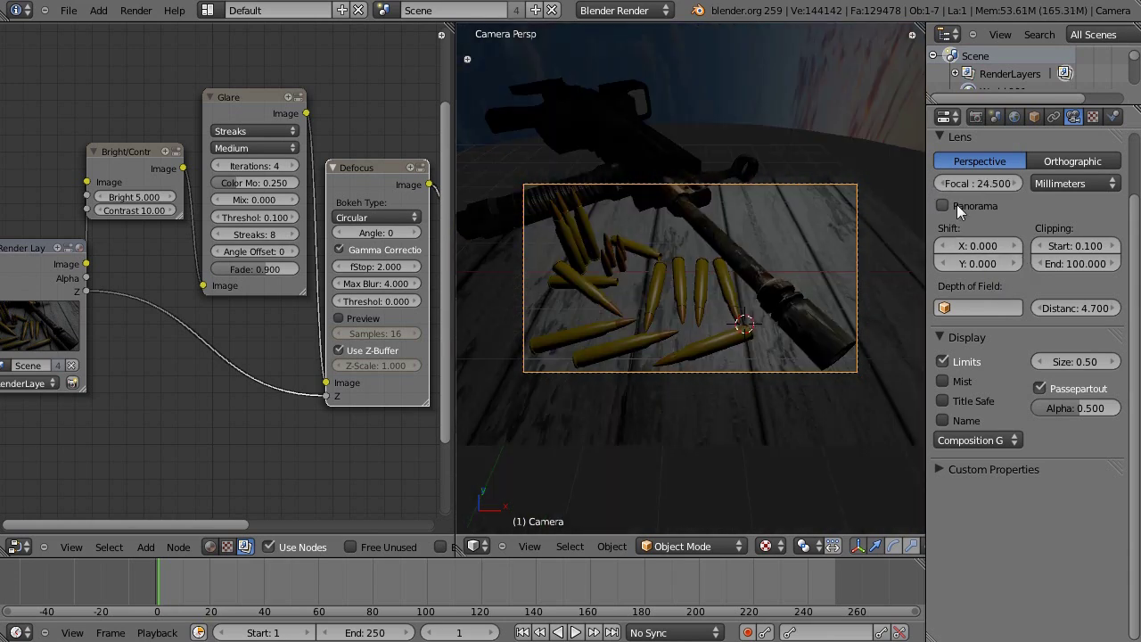